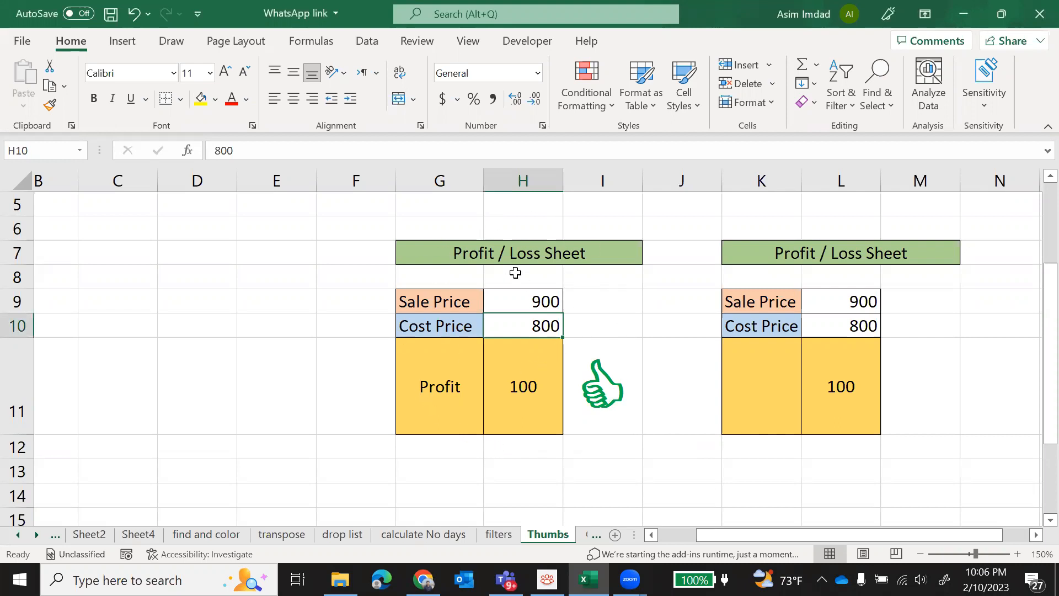
# Set the Sale Price in H9 of the completed Profit / Loss table to 700
pyautogui.click(451, 297)
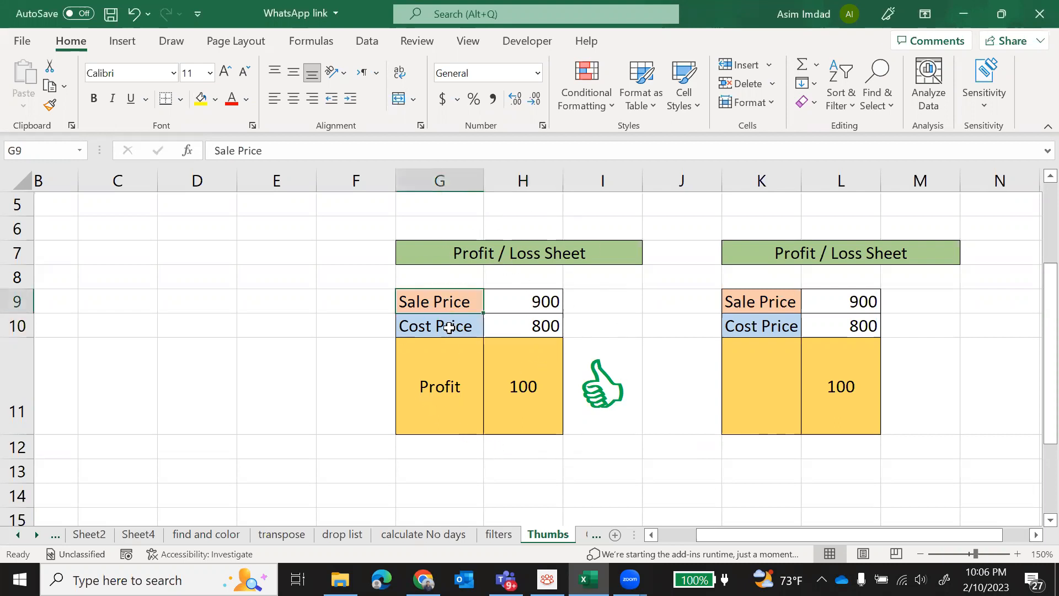
pyautogui.click(452, 320)
pyautogui.click(528, 303)
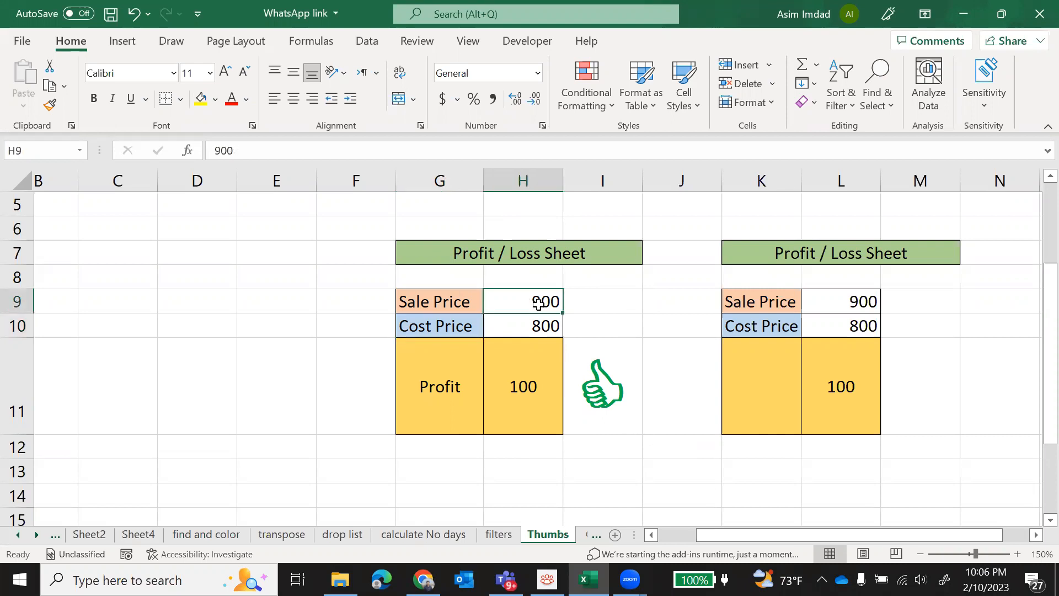
pyautogui.click(533, 330)
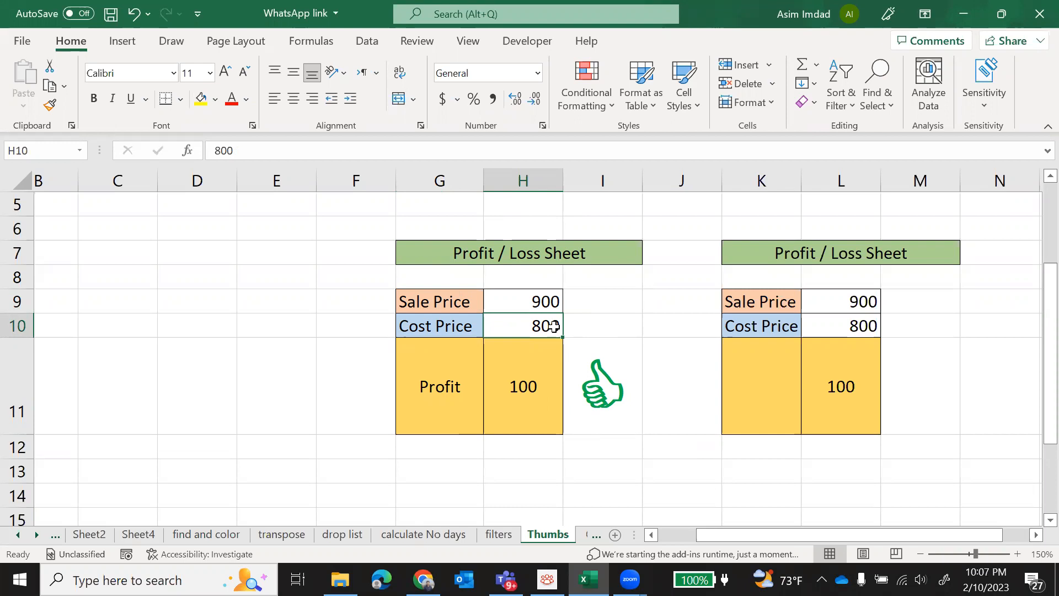
pyautogui.click(538, 302)
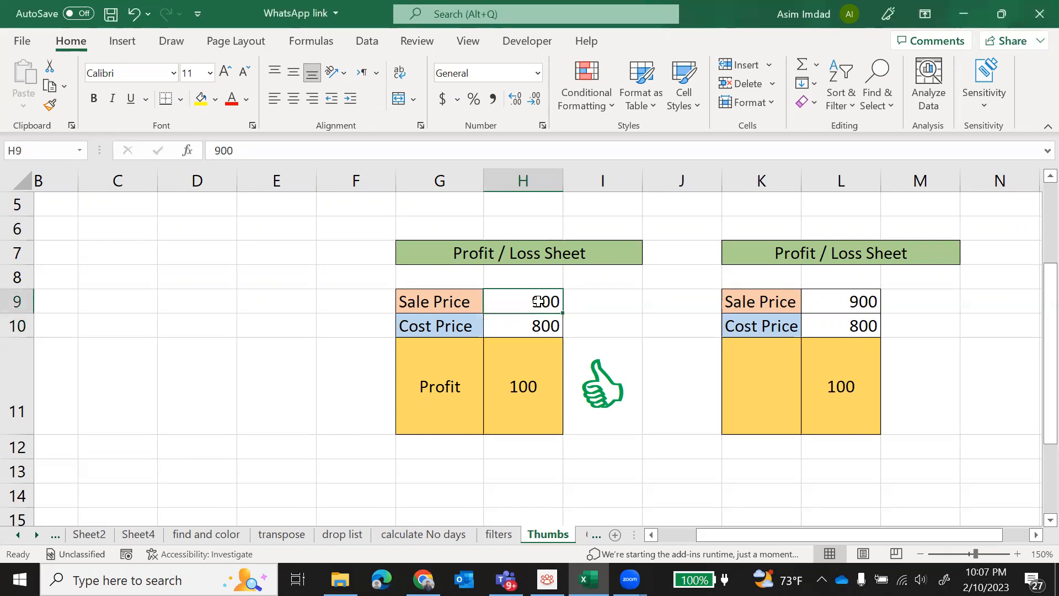
pyautogui.write('700')
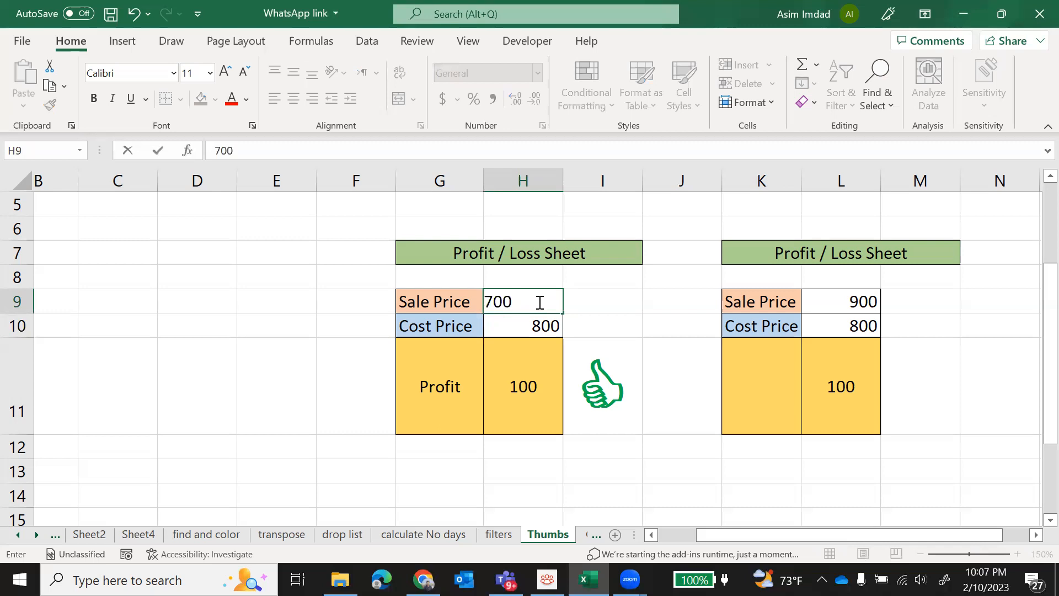
pyautogui.press('Return')
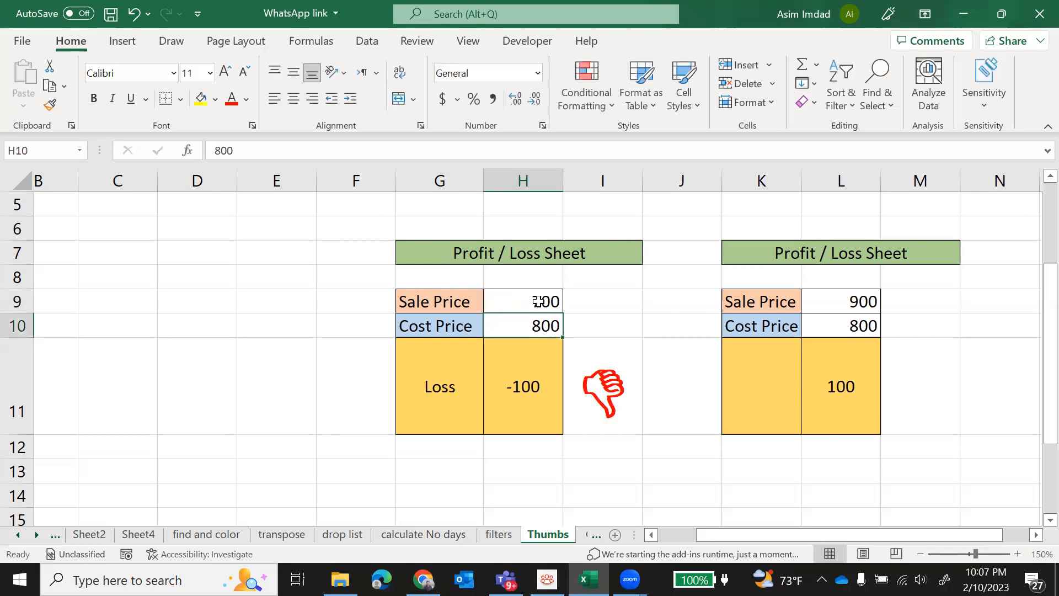
# Inspect the formulas behind the result label in G11, the thumb symbol in I11 and the price difference in L11
pyautogui.click(430, 412)
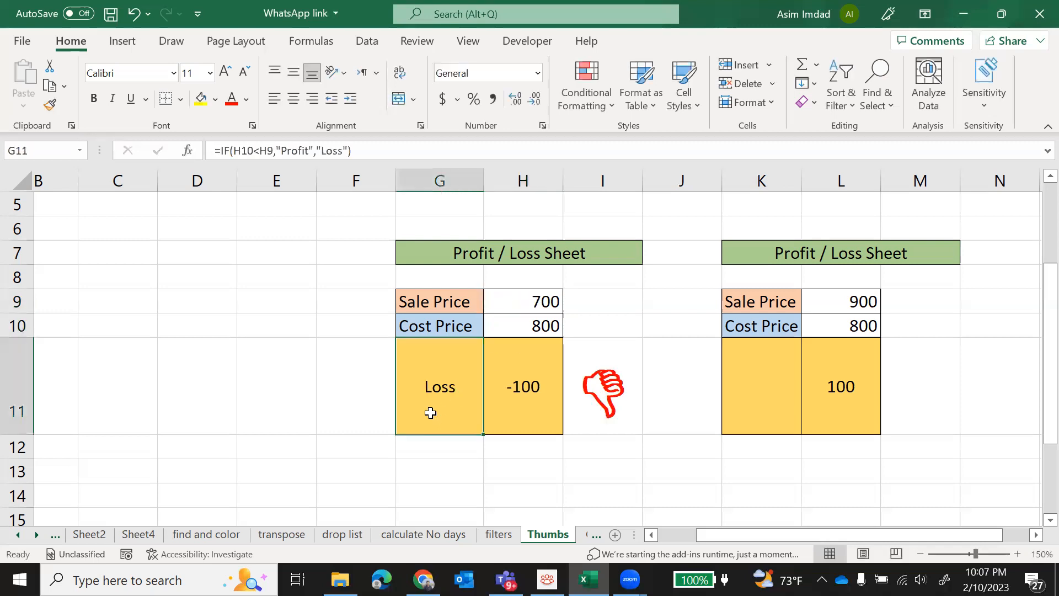
pyautogui.click(601, 406)
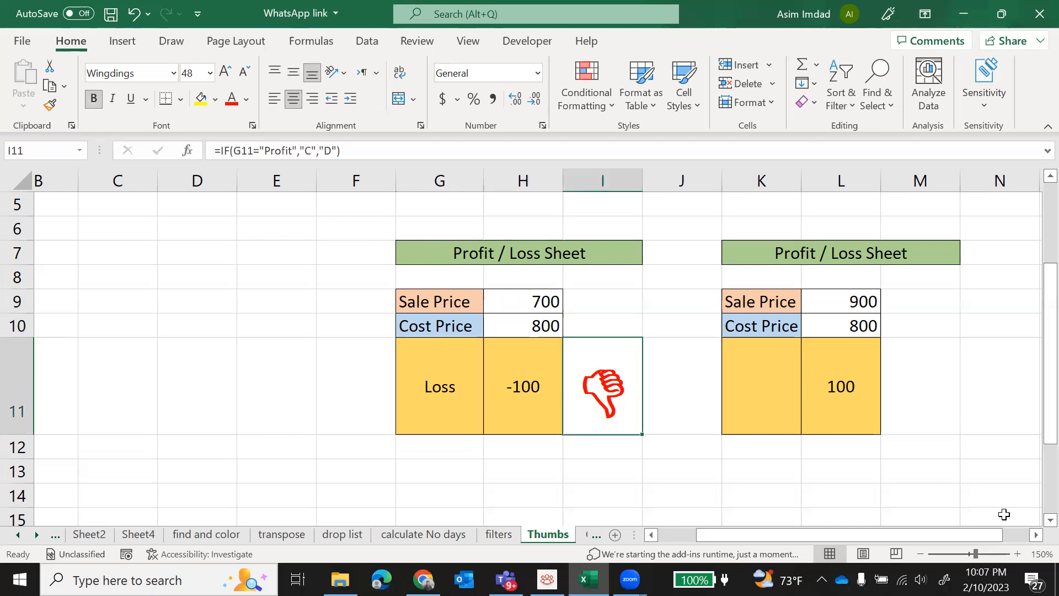
pyautogui.click(1035, 535)
pyautogui.click(1036, 535)
pyautogui.click(1035, 535)
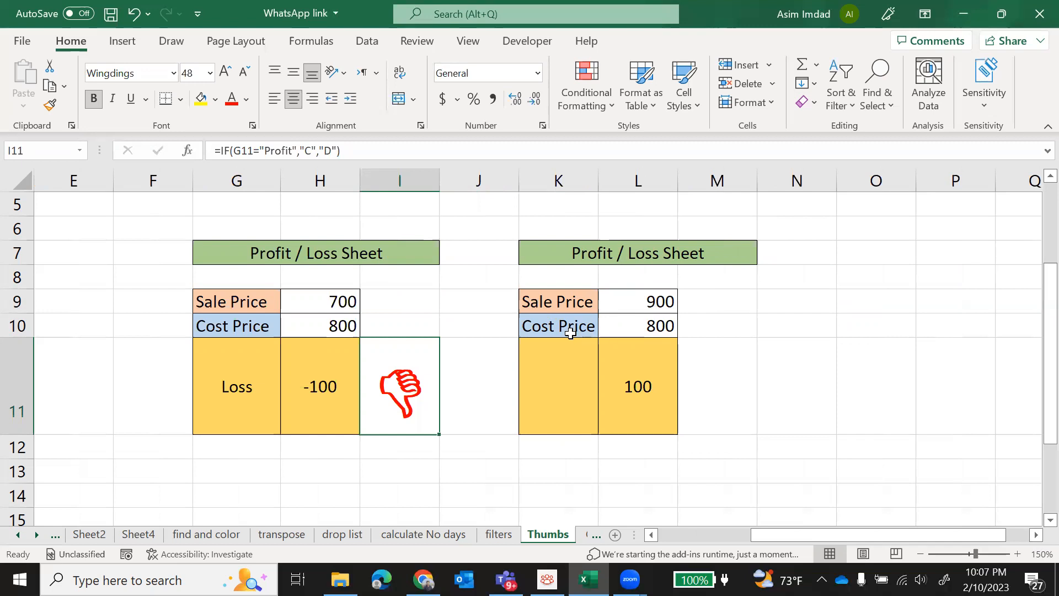
pyautogui.click(638, 390)
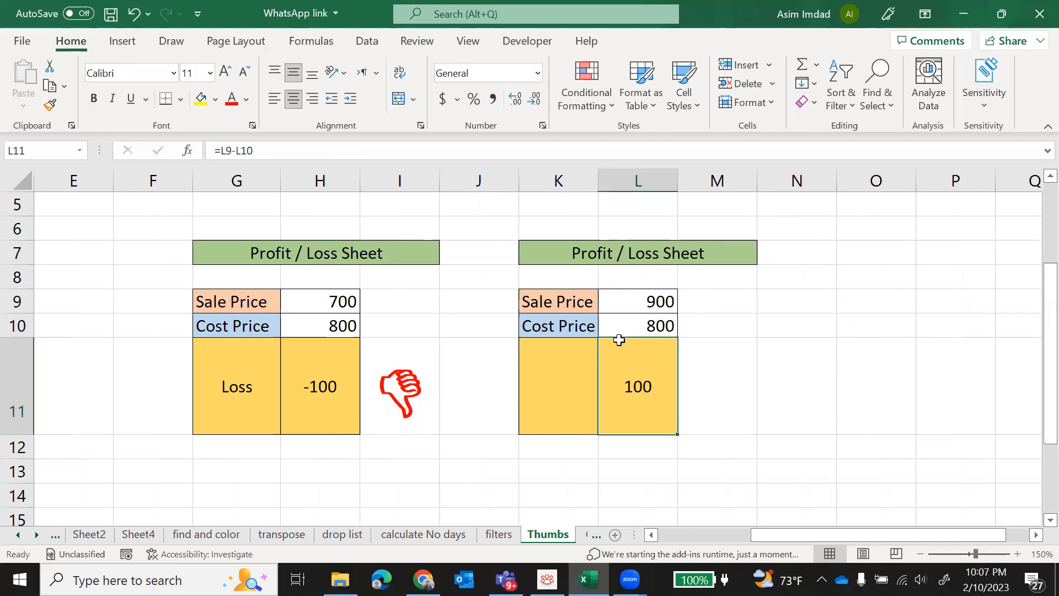
# Enter the formula =IF(L9>L10,"Profit","Loss") in K11 of the second Profit / Loss table
pyautogui.click(572, 389)
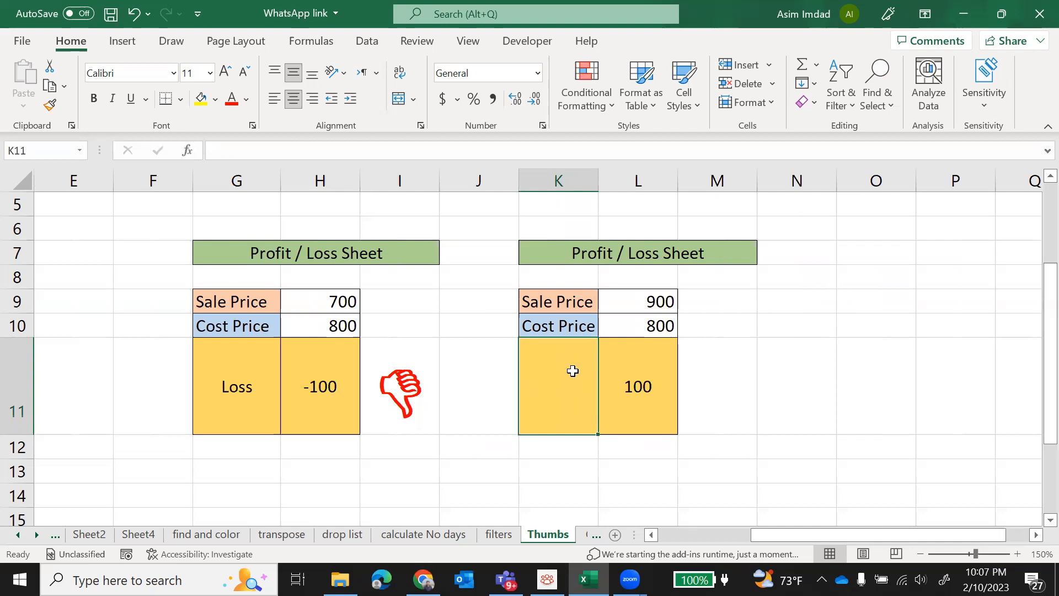
pyautogui.write('=')
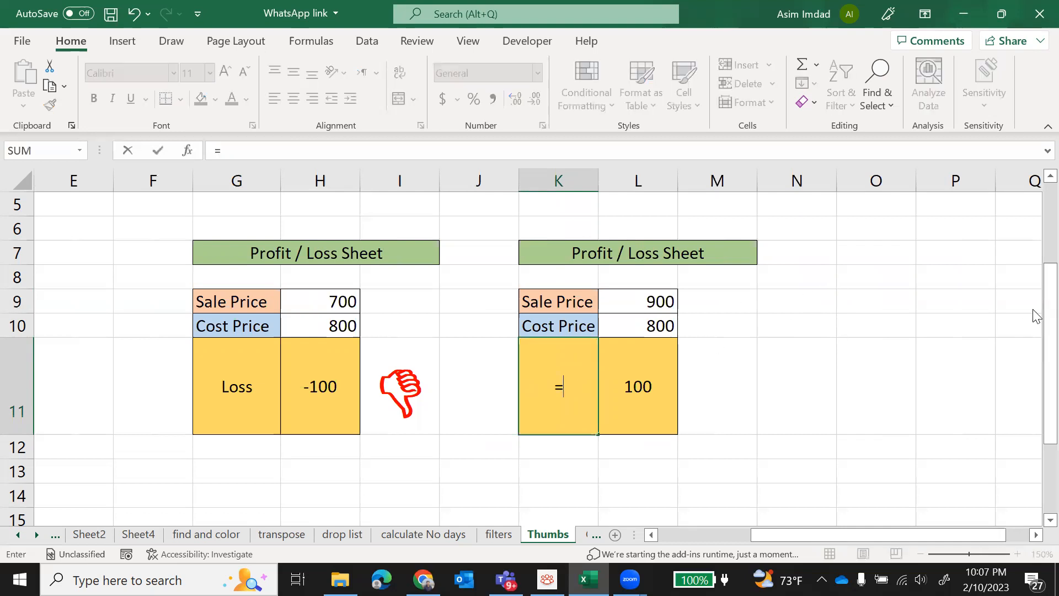
pyautogui.write('if')
pyautogui.press('Tab')
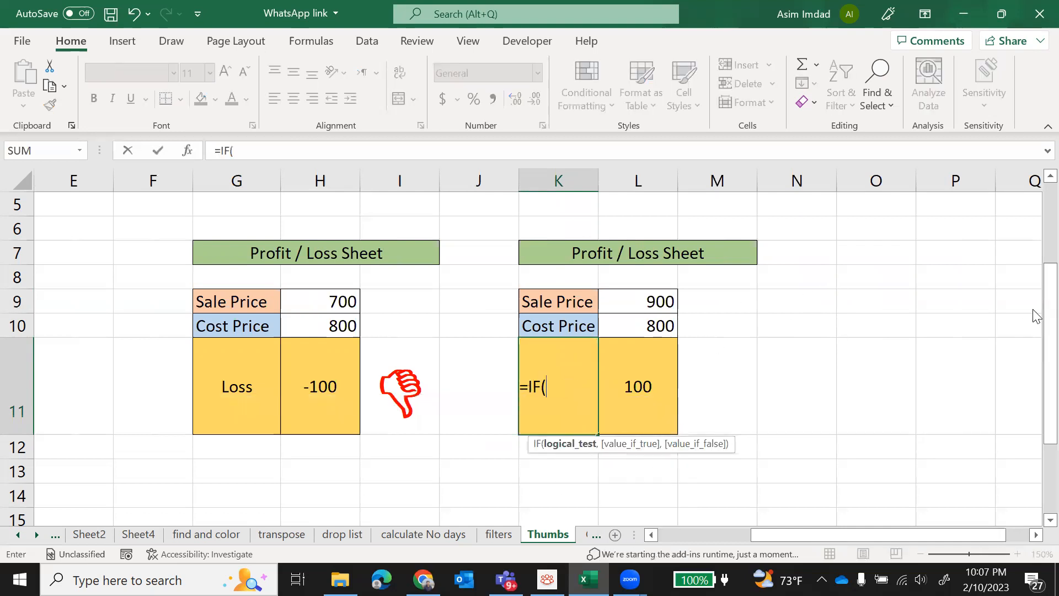
pyautogui.click(651, 299)
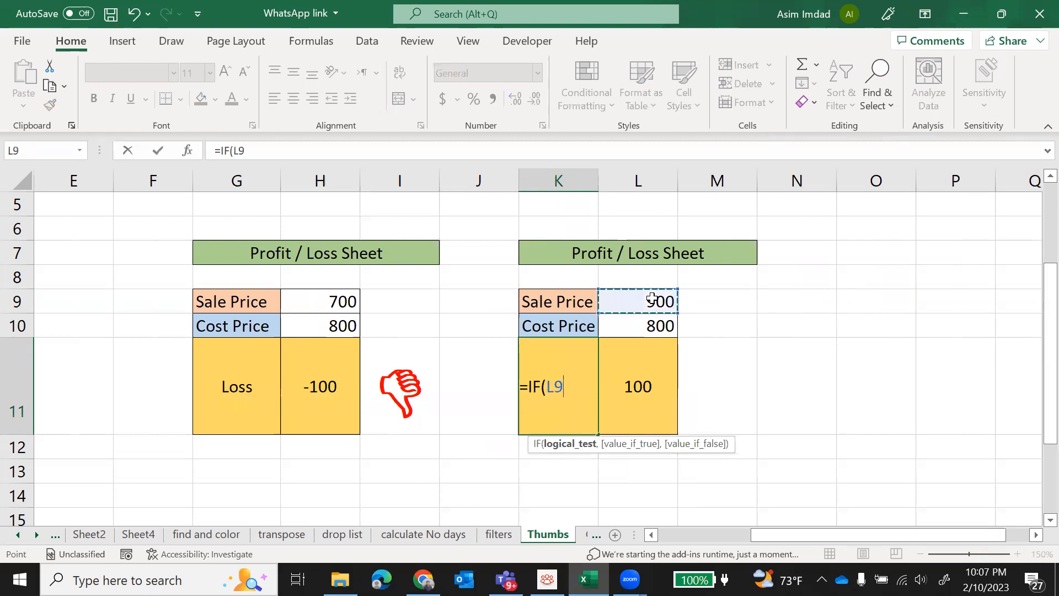
pyautogui.write('>')
pyautogui.click(663, 327)
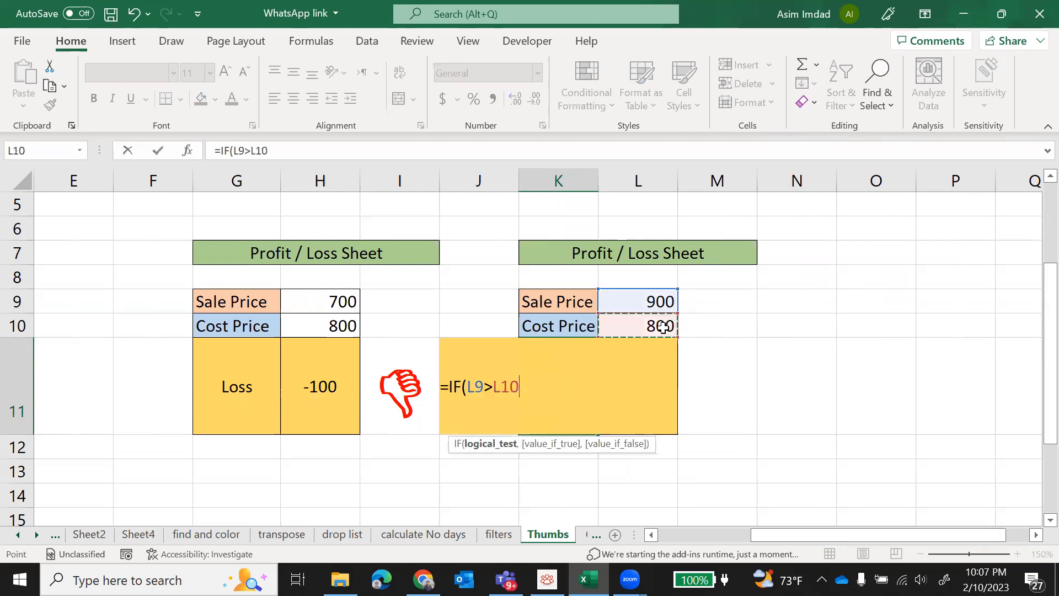
pyautogui.write(',"P')
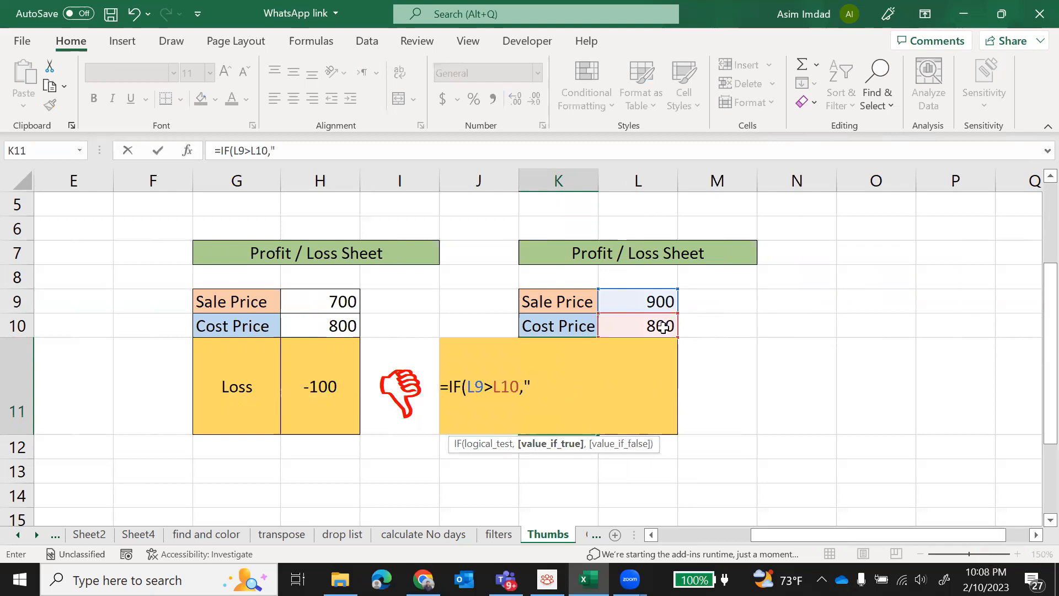
pyautogui.write('rofit","')
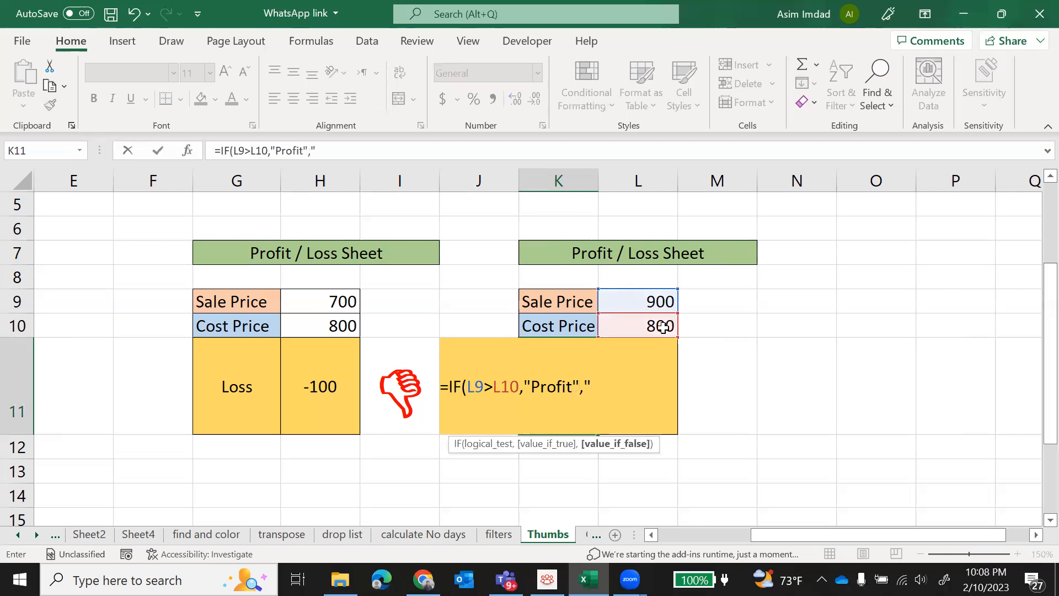
pyautogui.write('Loss")')
pyautogui.press('Return')
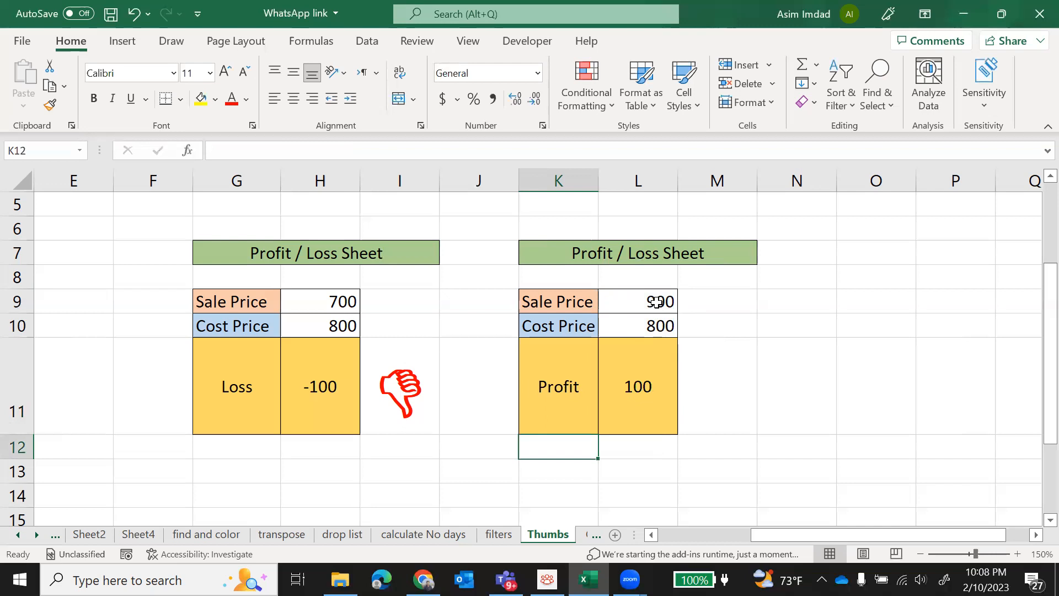
# Set the second table's Sale Price in L9 to 300 and check the results in L11 and K11
pyautogui.click(656, 302)
pyautogui.click(571, 385)
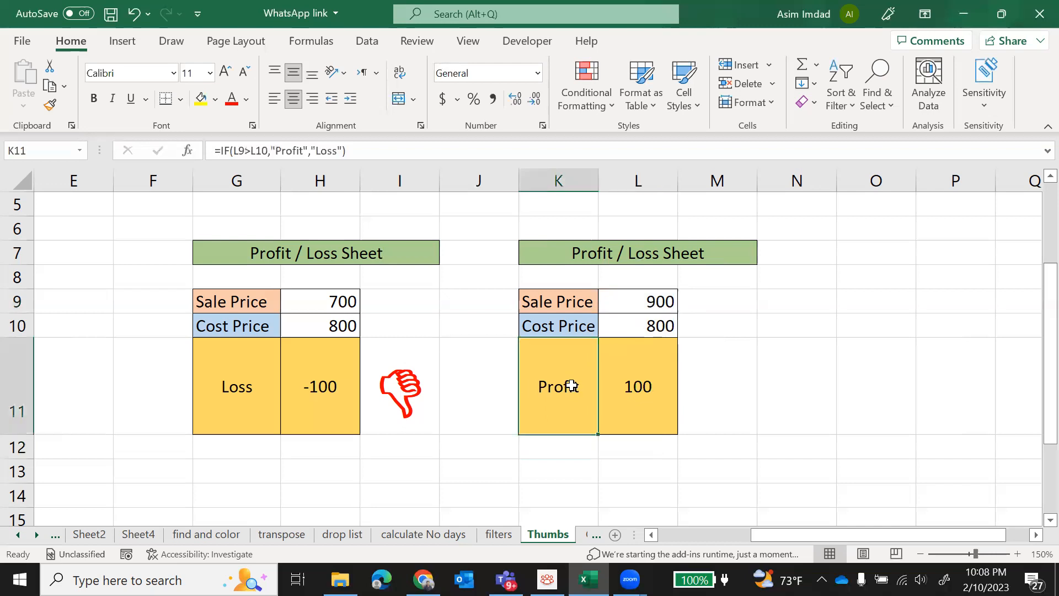
pyautogui.click(648, 307)
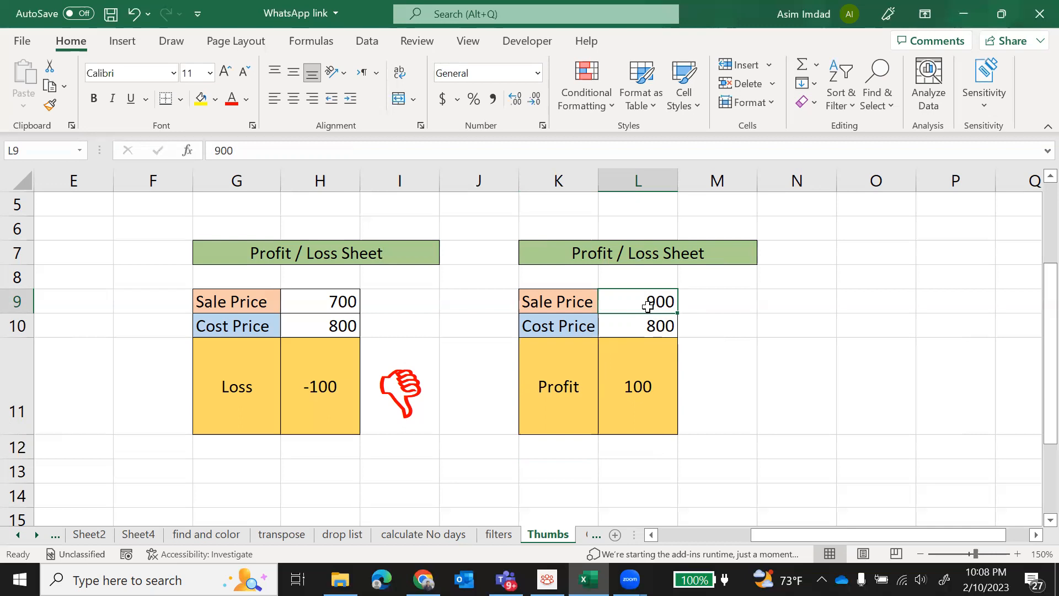
pyautogui.write('300')
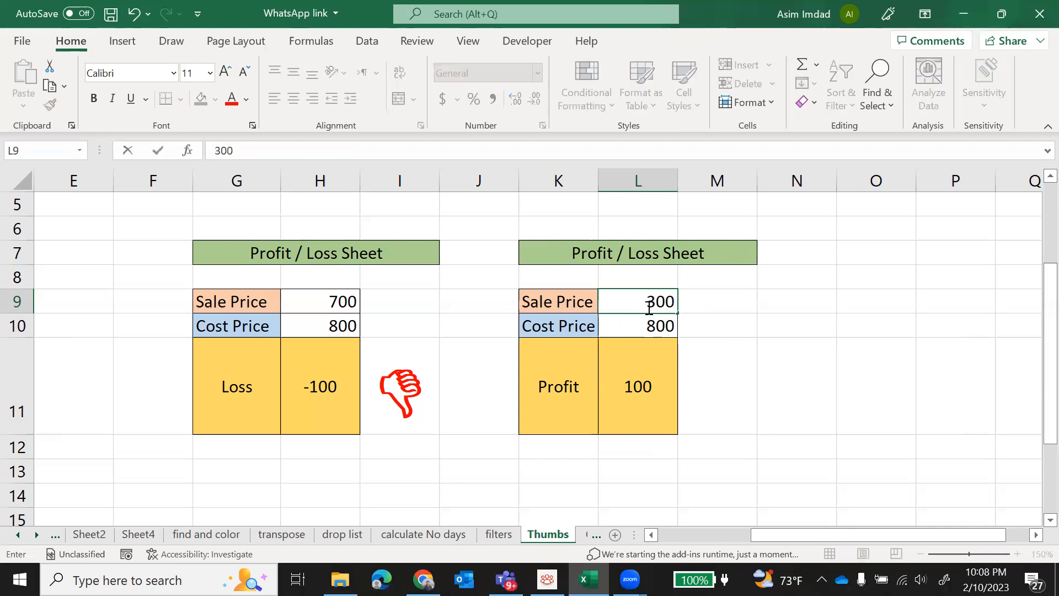
pyautogui.press('Return')
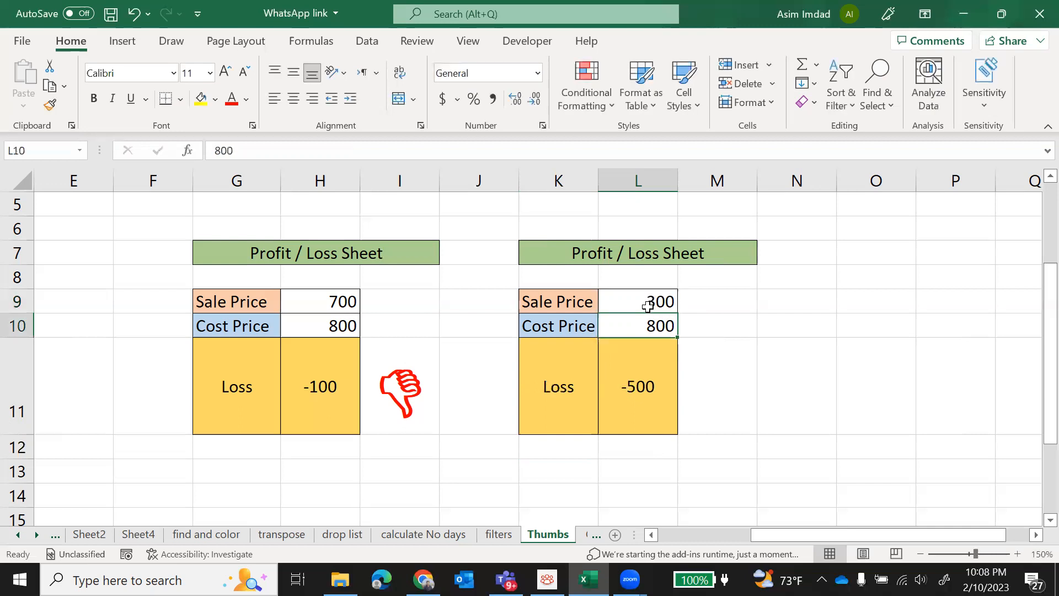
pyautogui.click(638, 402)
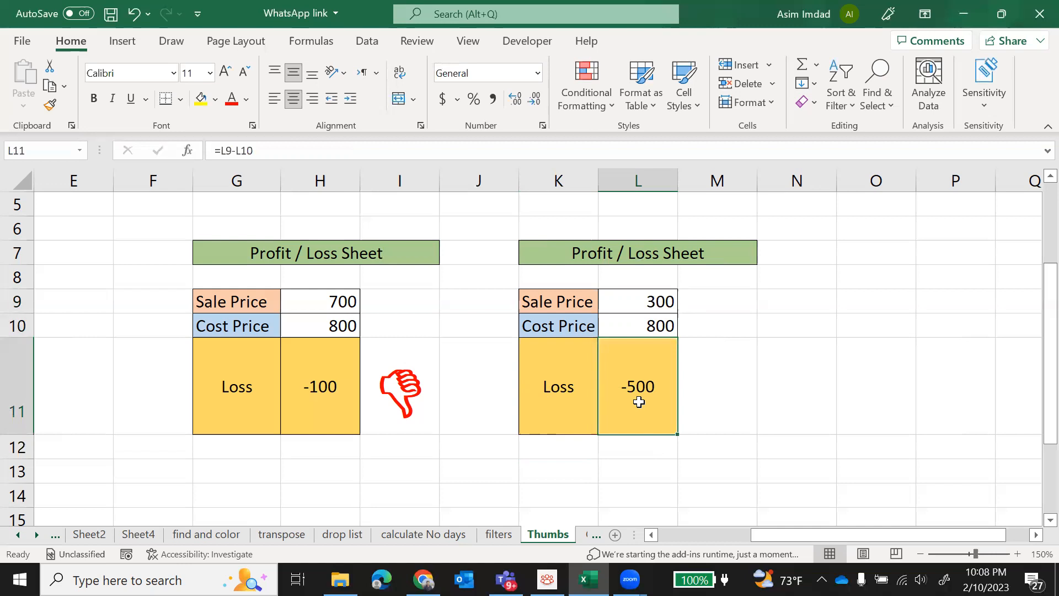
pyautogui.click(553, 397)
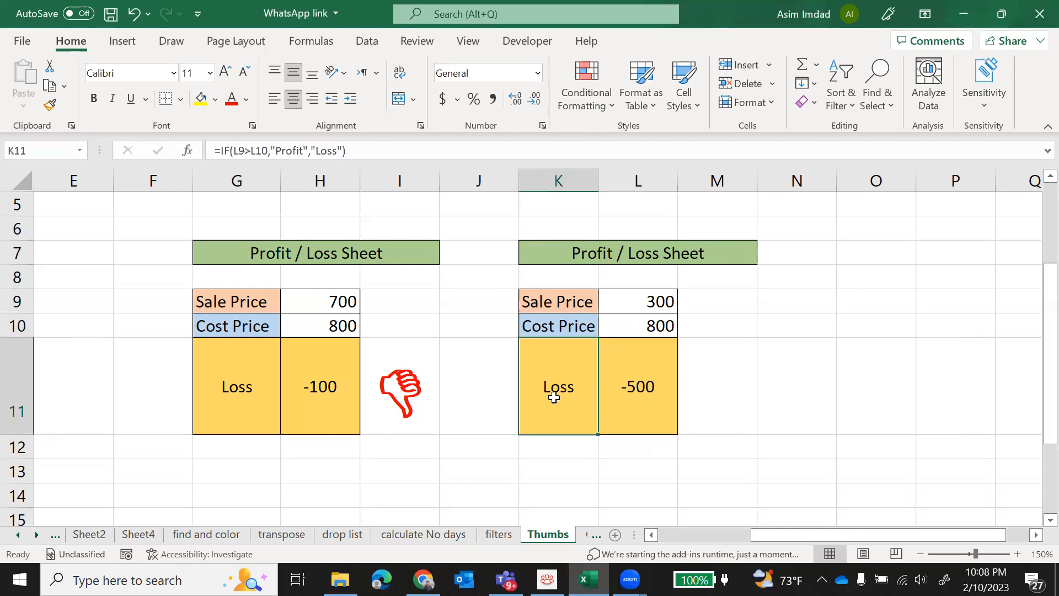
# Enter the formula =IF(K11="Profit","C","D") in M11 beside the second Profit / Loss table
pyautogui.click(718, 407)
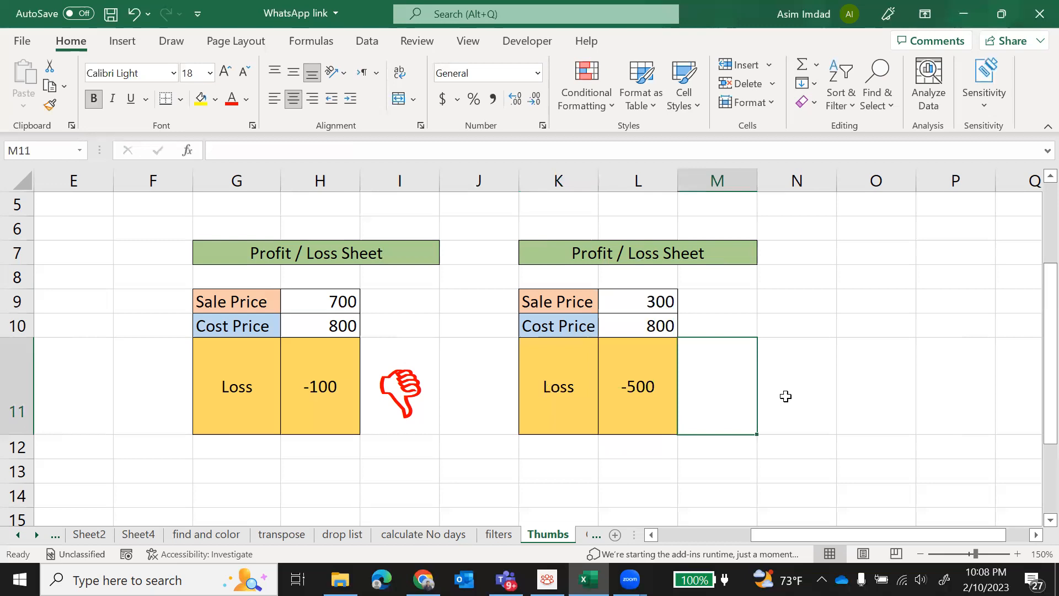
pyautogui.write('=')
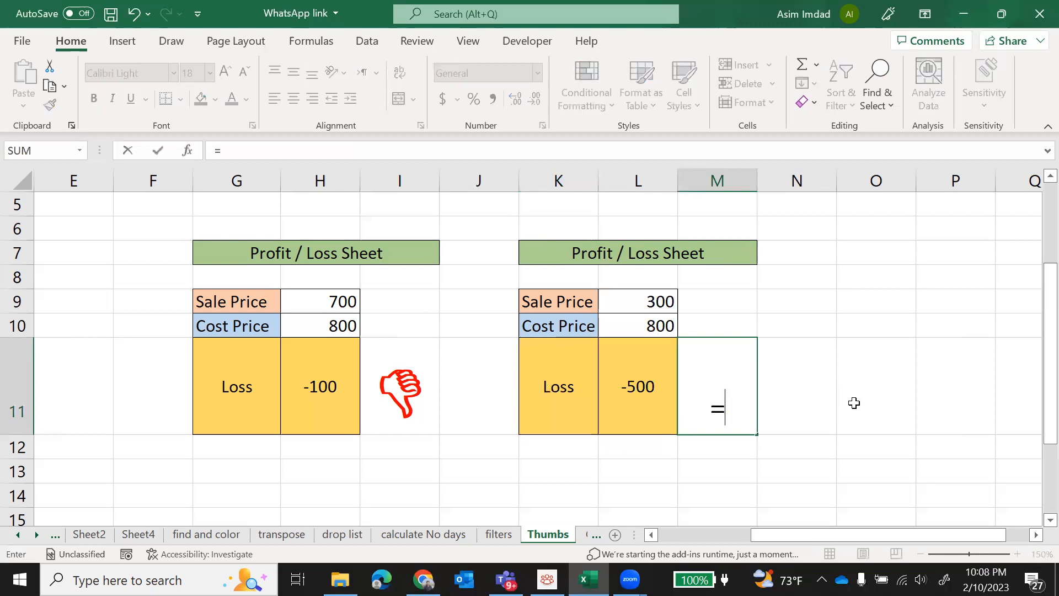
pyautogui.write('if')
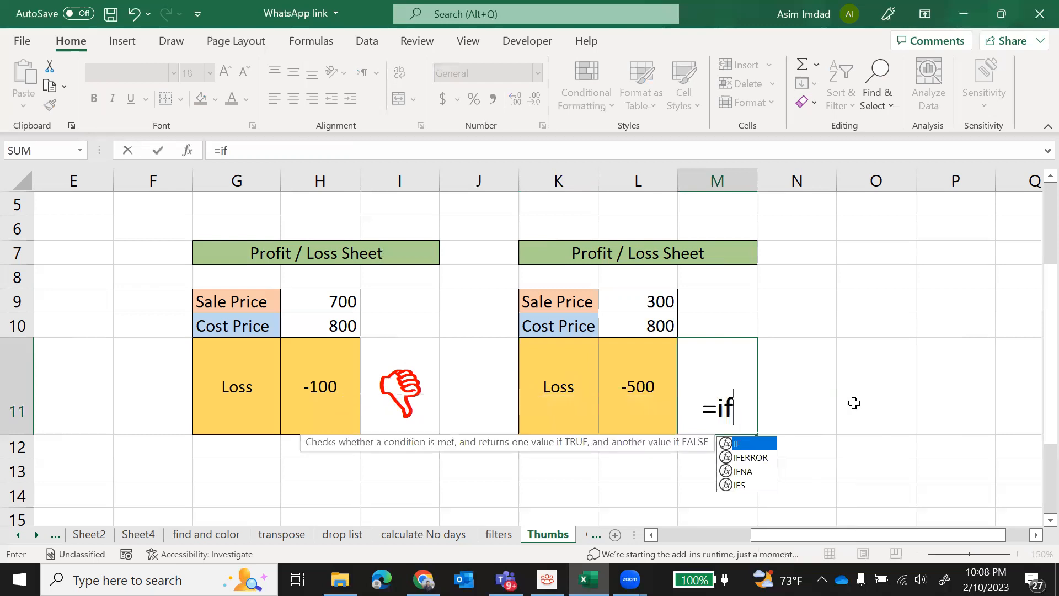
pyautogui.press('Tab')
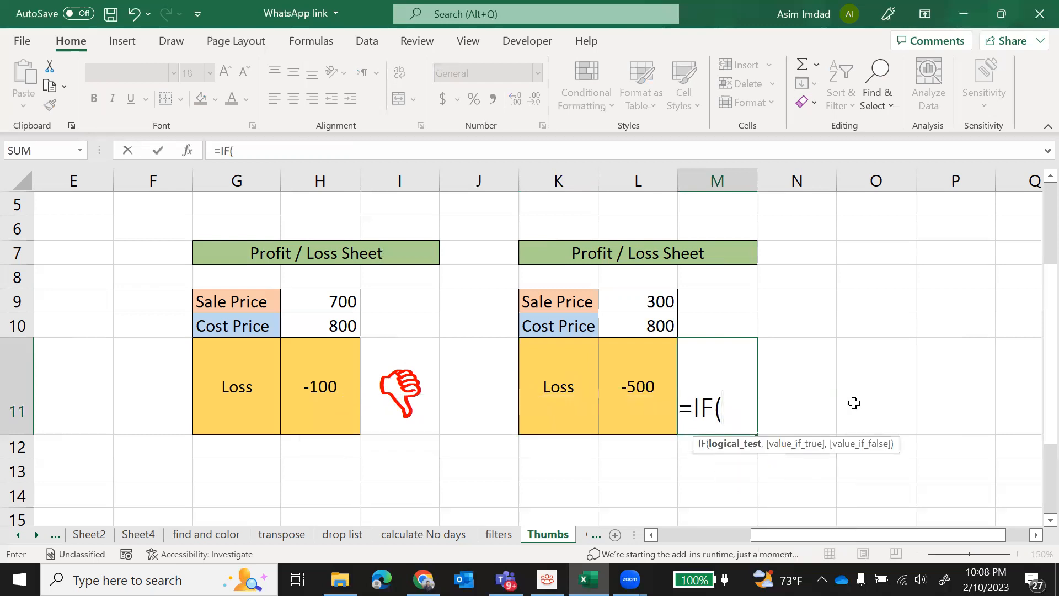
pyautogui.click(555, 390)
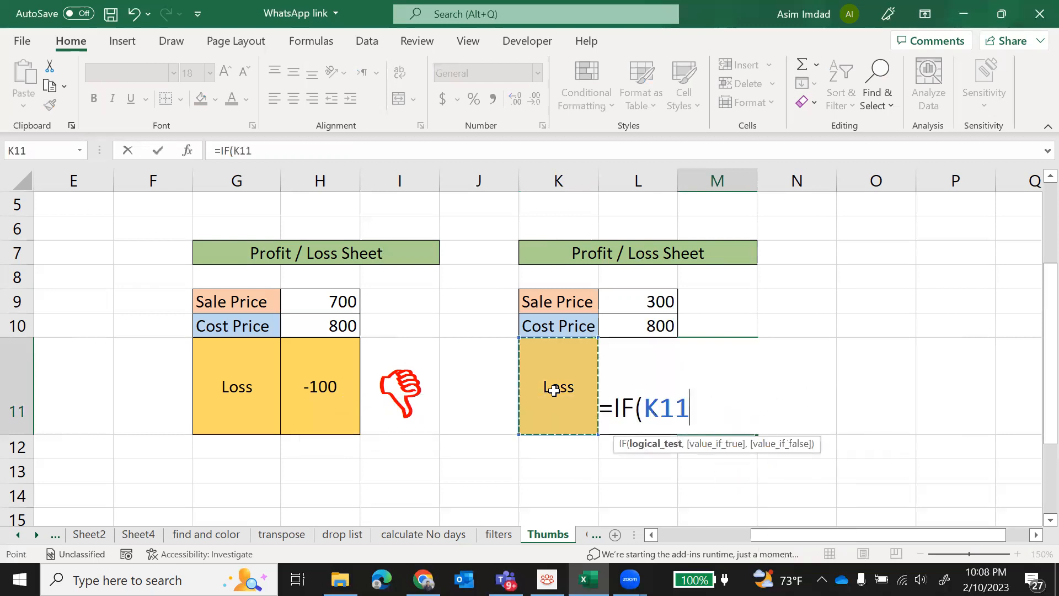
pyautogui.write('=')
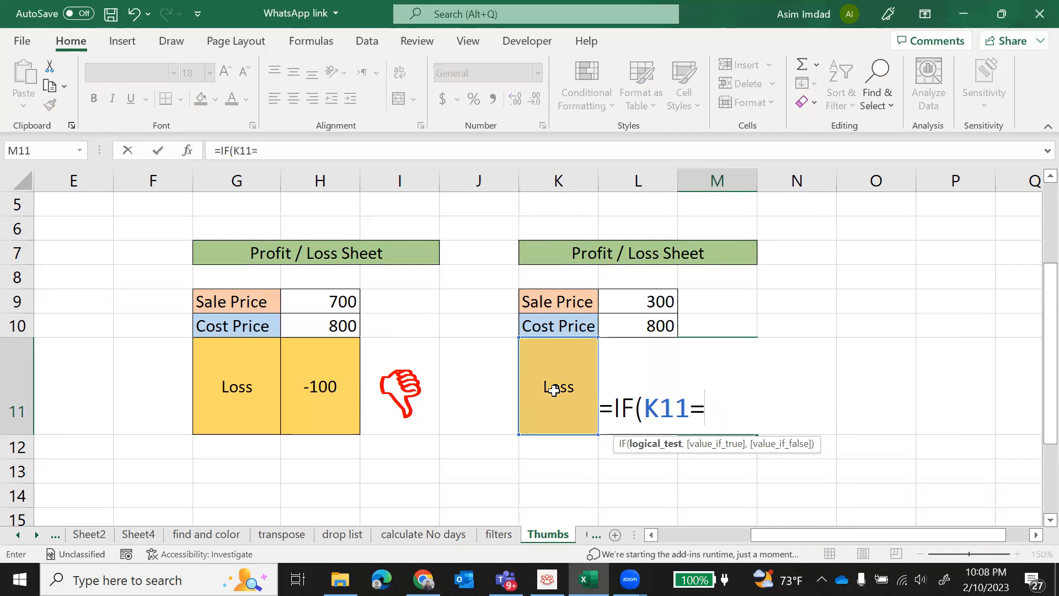
pyautogui.write('"Profi')
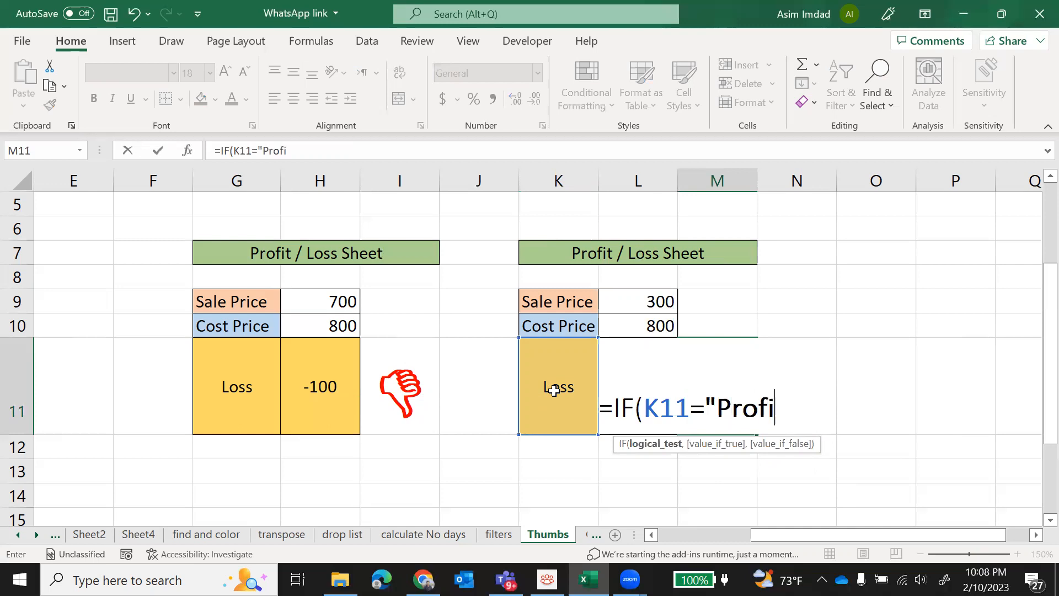
pyautogui.write('t","')
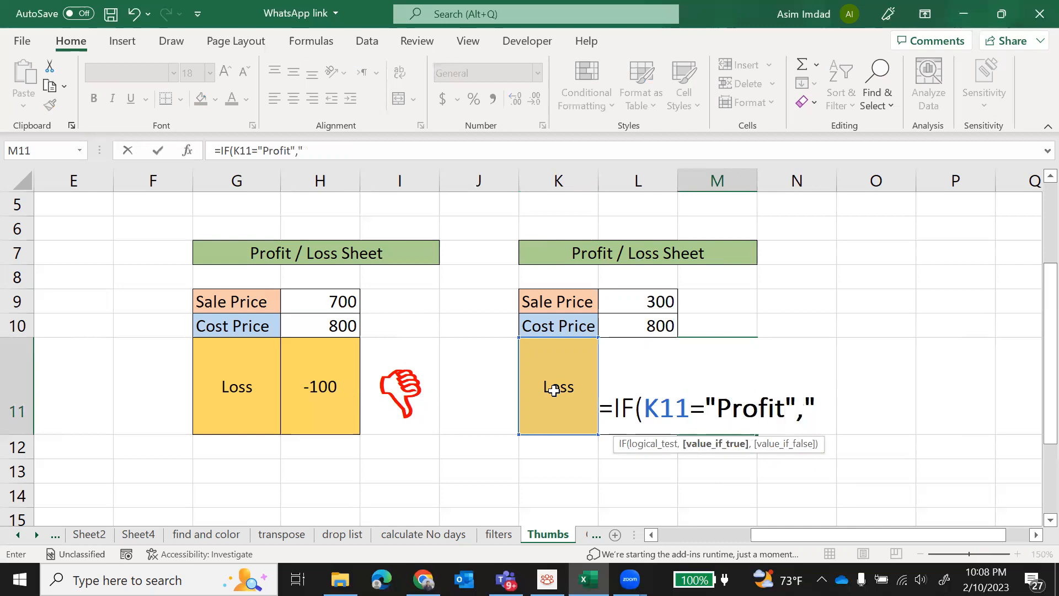
pyautogui.write('C"')
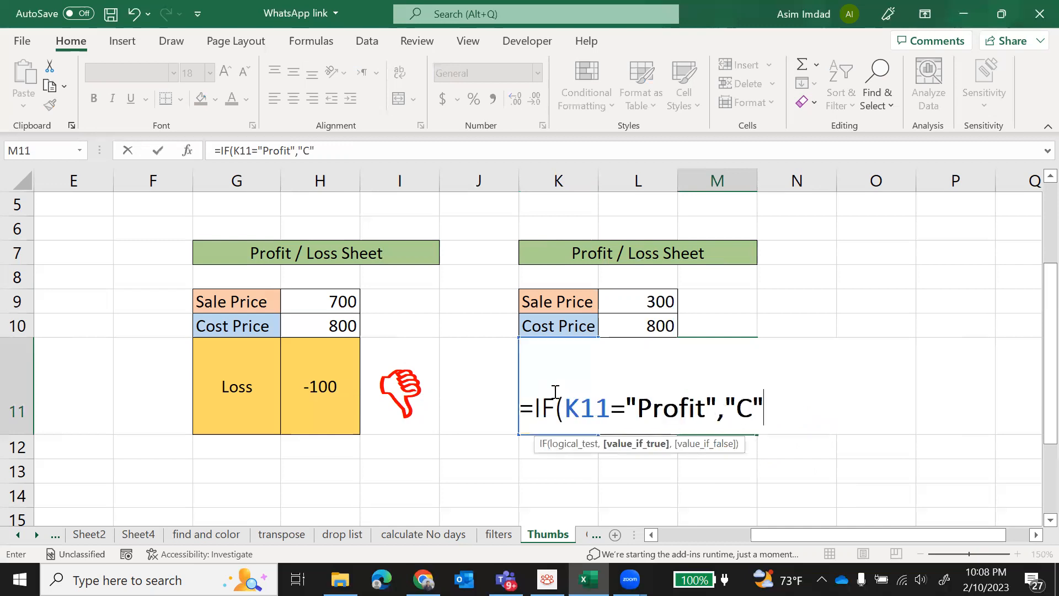
pyautogui.write(',"D')
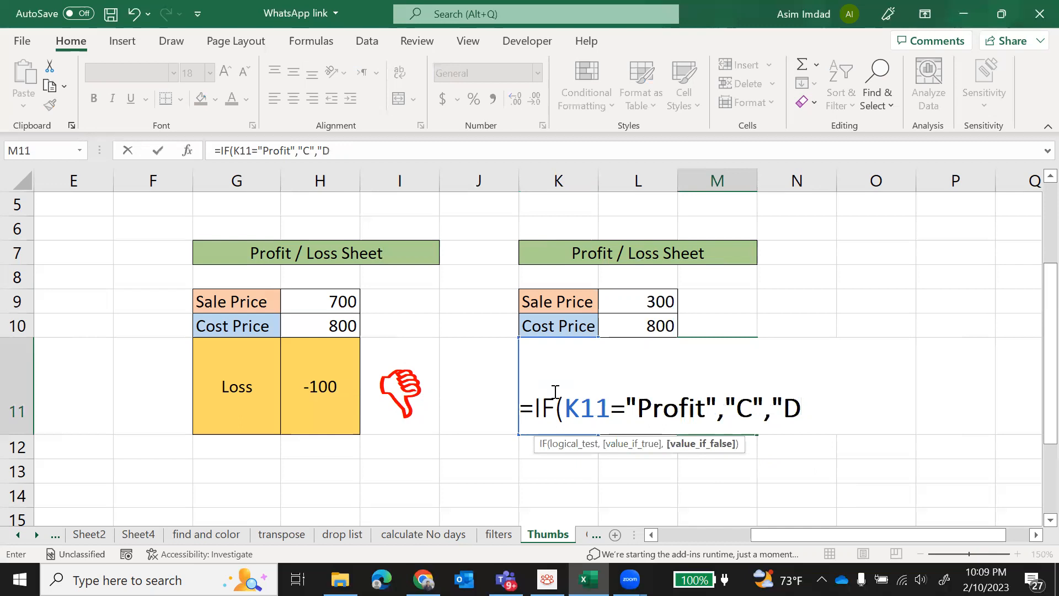
pyautogui.write('")')
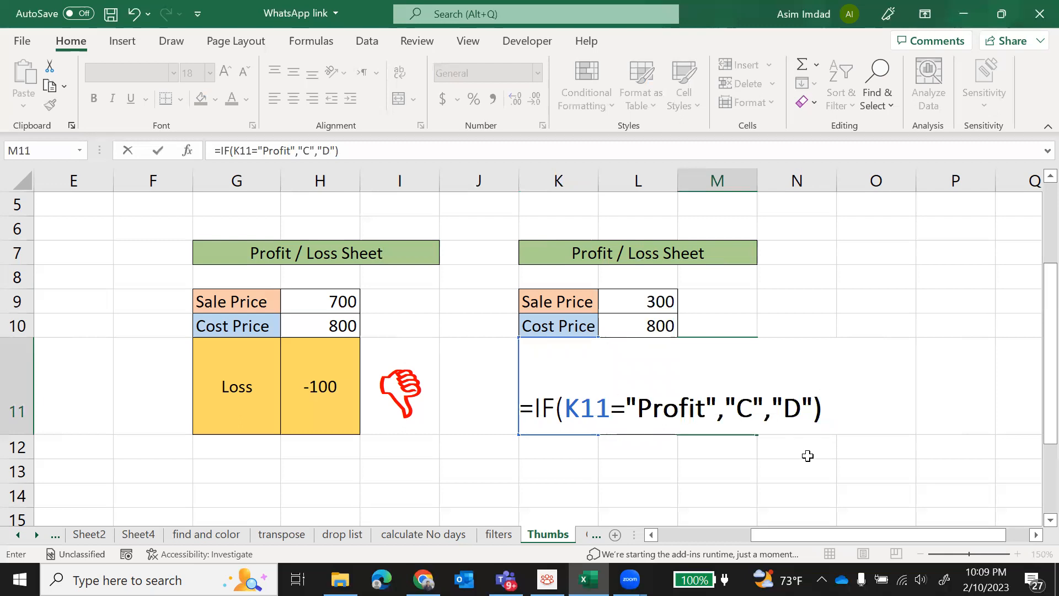
pyautogui.press('Return')
# Check the formulas in K11 and M11, and test them by setting the second table's Sale Price in L9 to 900
pyautogui.click(568, 403)
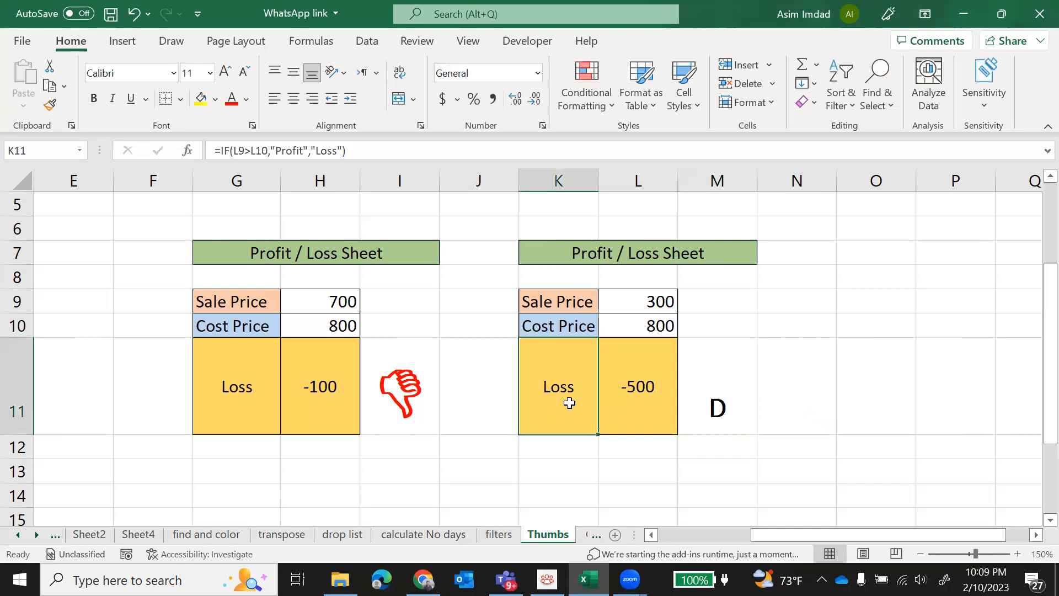
pyautogui.click(701, 408)
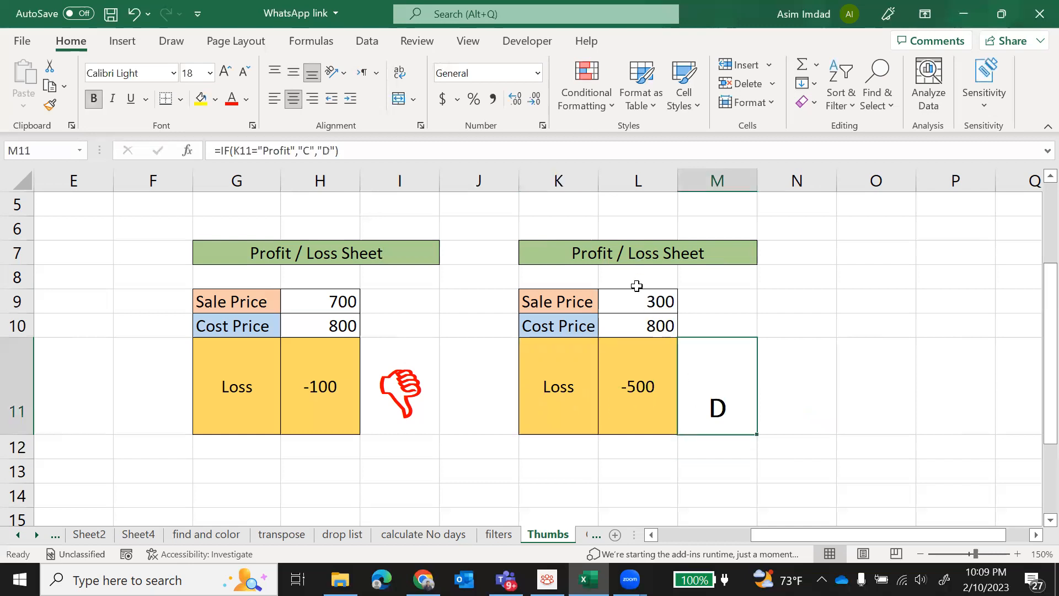
pyautogui.click(637, 306)
pyautogui.write('900')
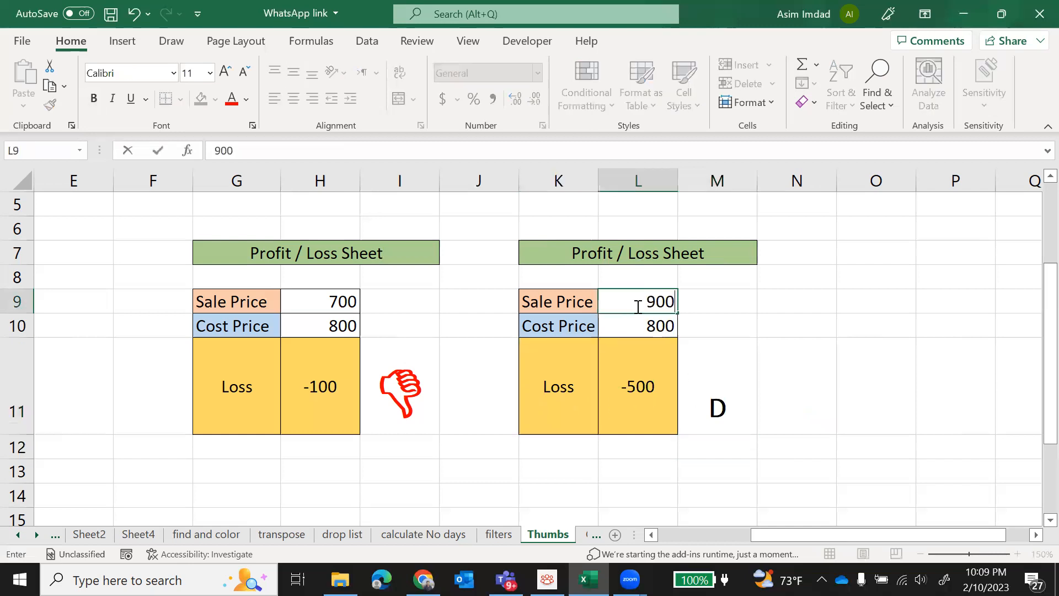
pyautogui.press('Return')
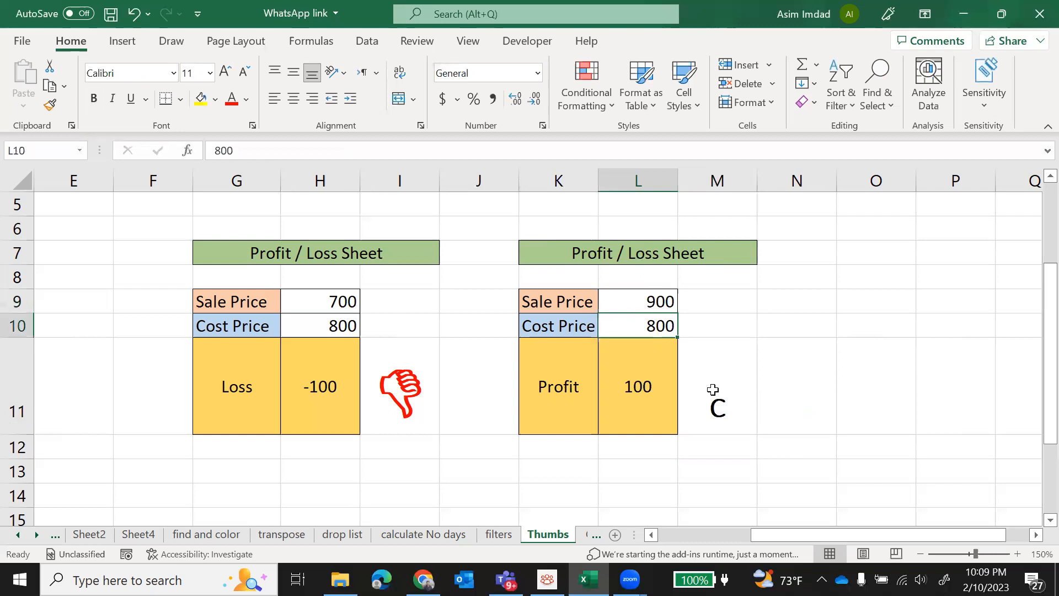
# Change the font of the result letter in M11 to Wingdings so it displays as a thumb symbol
pyautogui.click(730, 418)
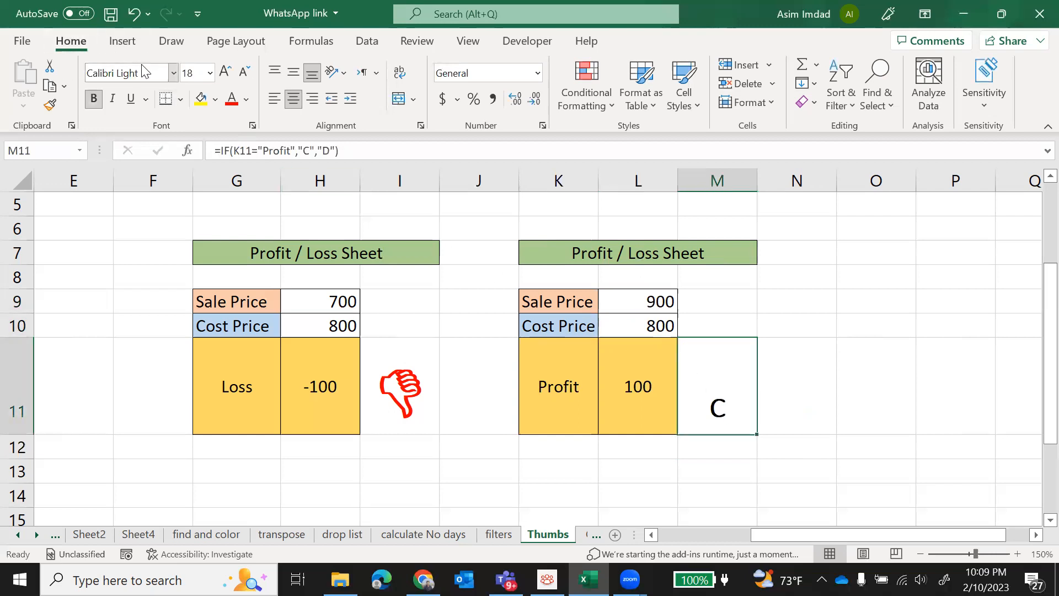
pyautogui.click(174, 74)
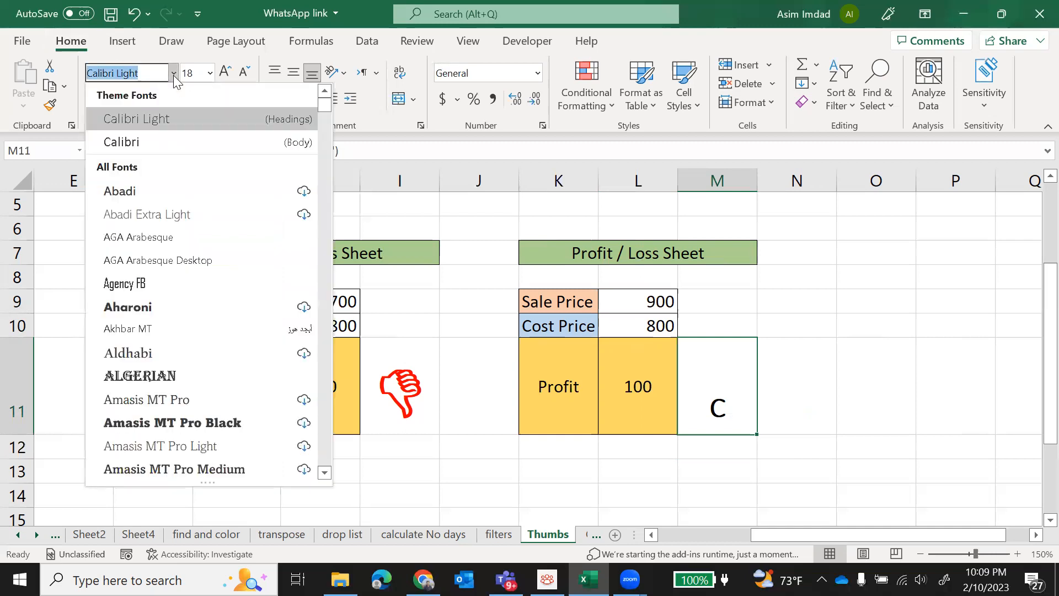
pyautogui.write('W')
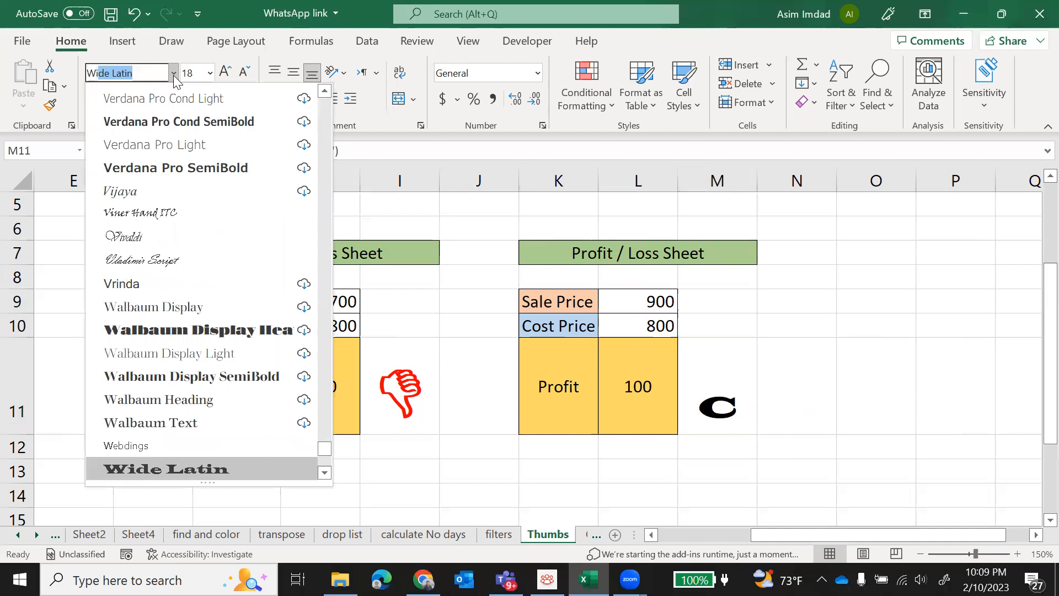
pyautogui.write('ing')
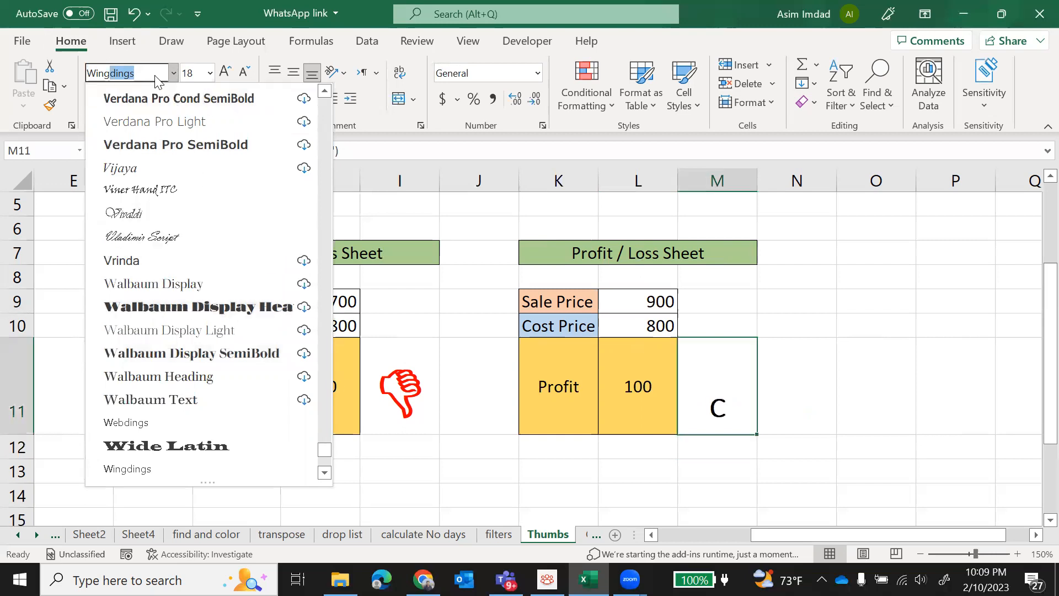
pyautogui.press('Return')
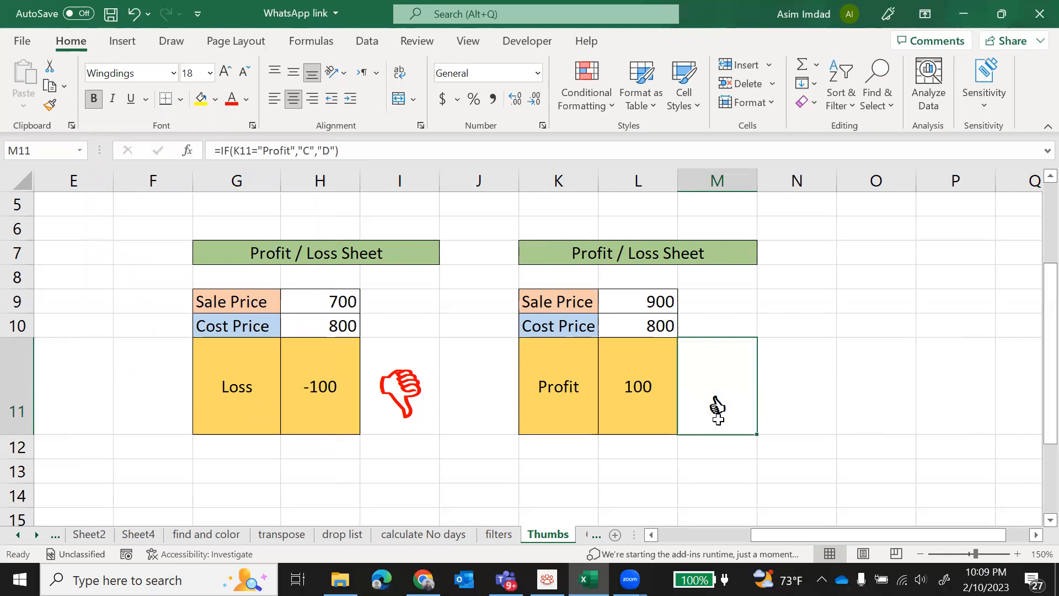
# Set the second table's Sale Price in L9 to 700 to test the thumb symbol
pyautogui.click(650, 300)
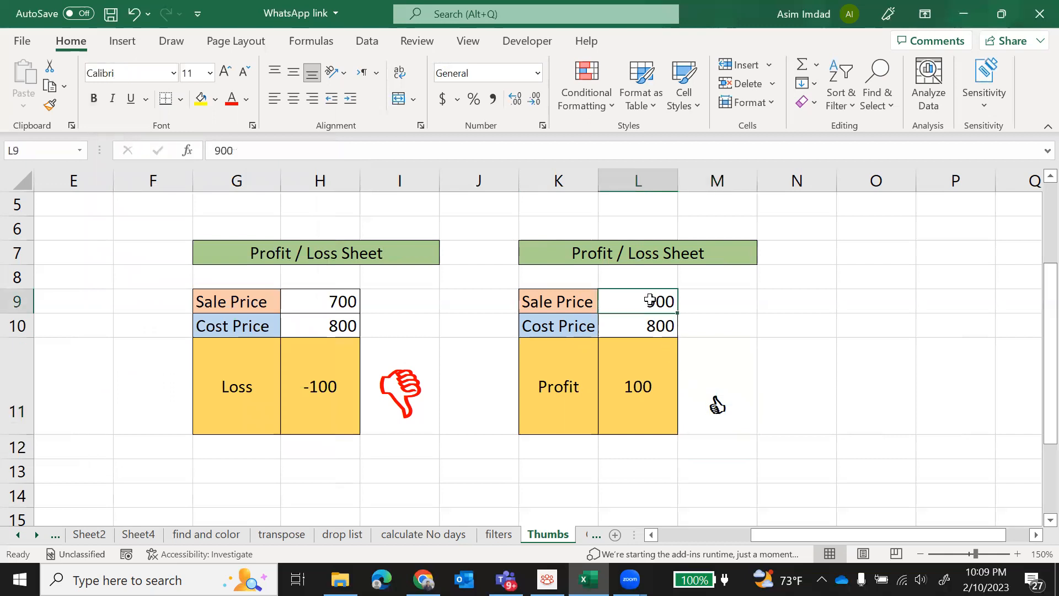
pyautogui.write('700')
pyautogui.press('Return')
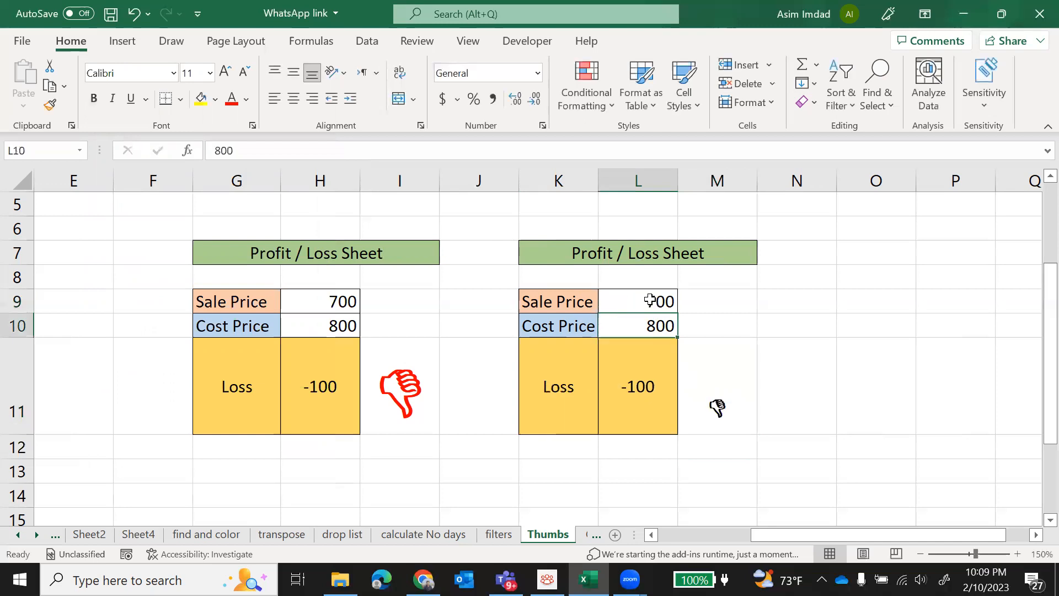
# Start a new conditional formatting rule for M11 with the type "Use a formula to determine which cells to format"
pyautogui.click(720, 409)
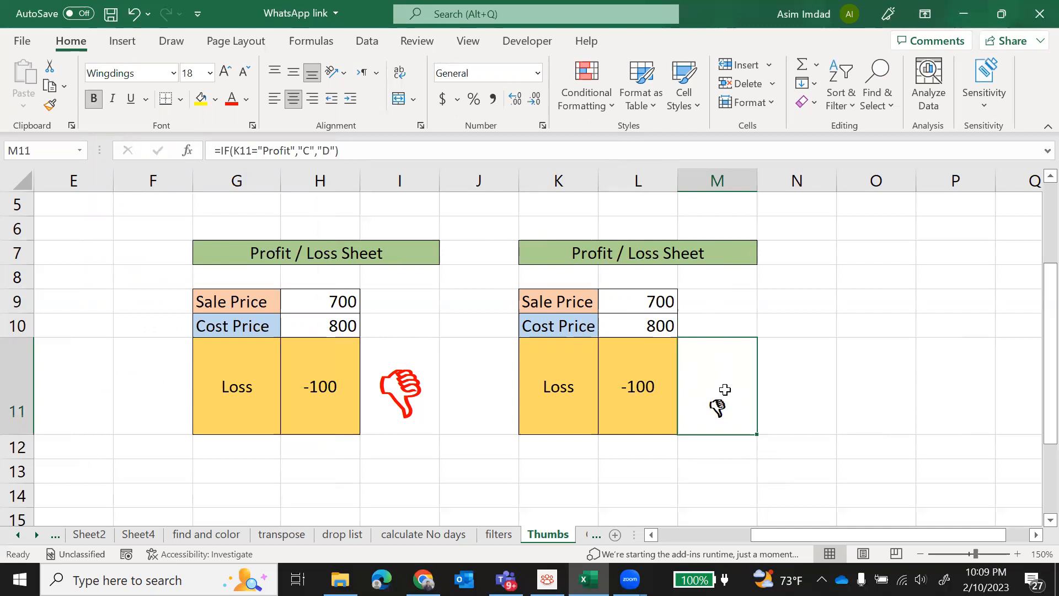
pyautogui.click(607, 104)
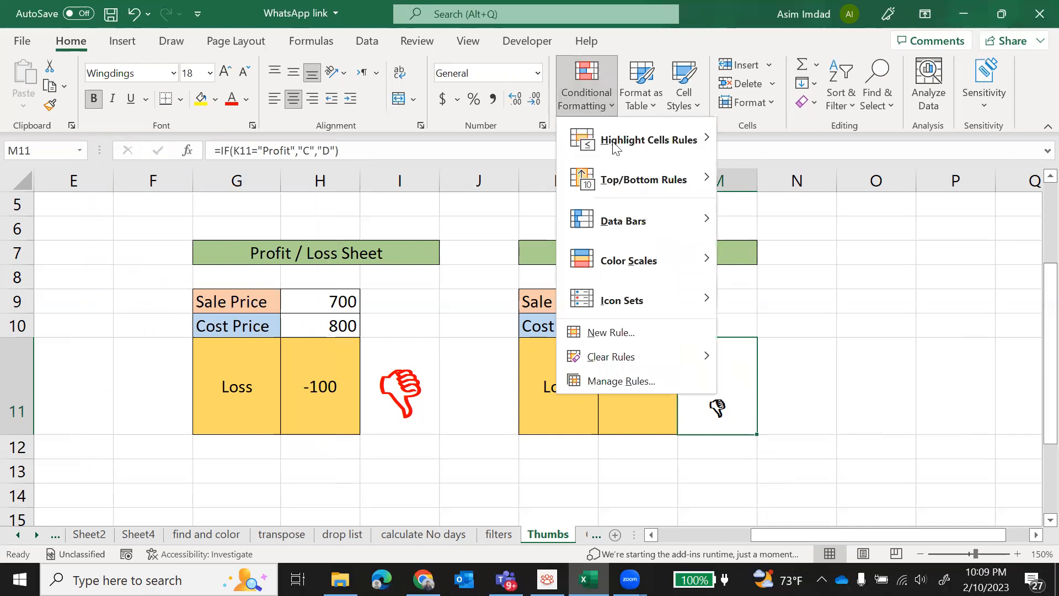
pyautogui.moveTo(655, 317)
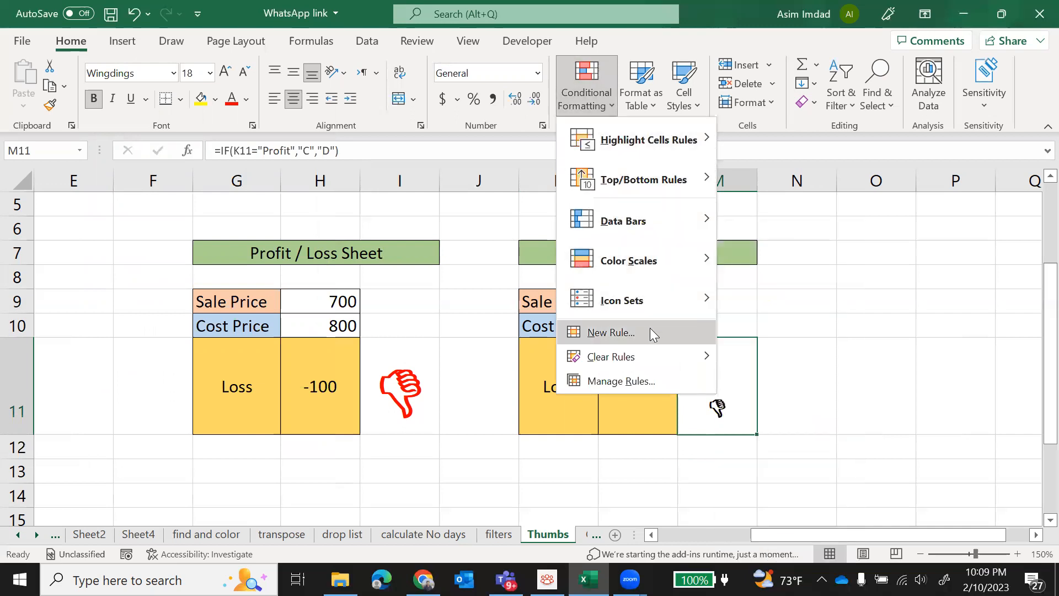
pyautogui.click(651, 331)
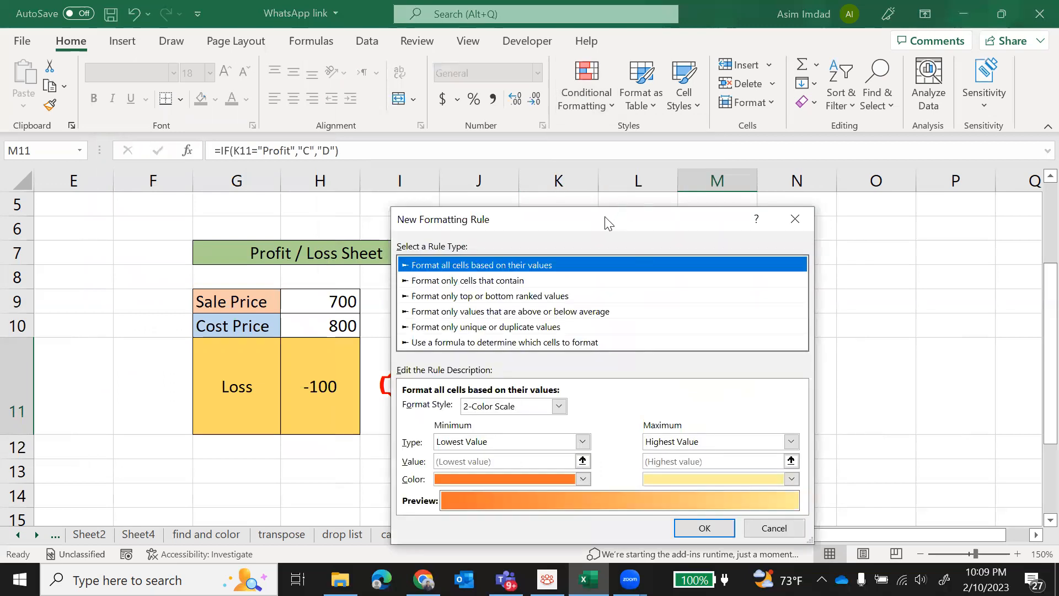
pyautogui.moveTo(607, 223); pyautogui.dragTo(421, 117)
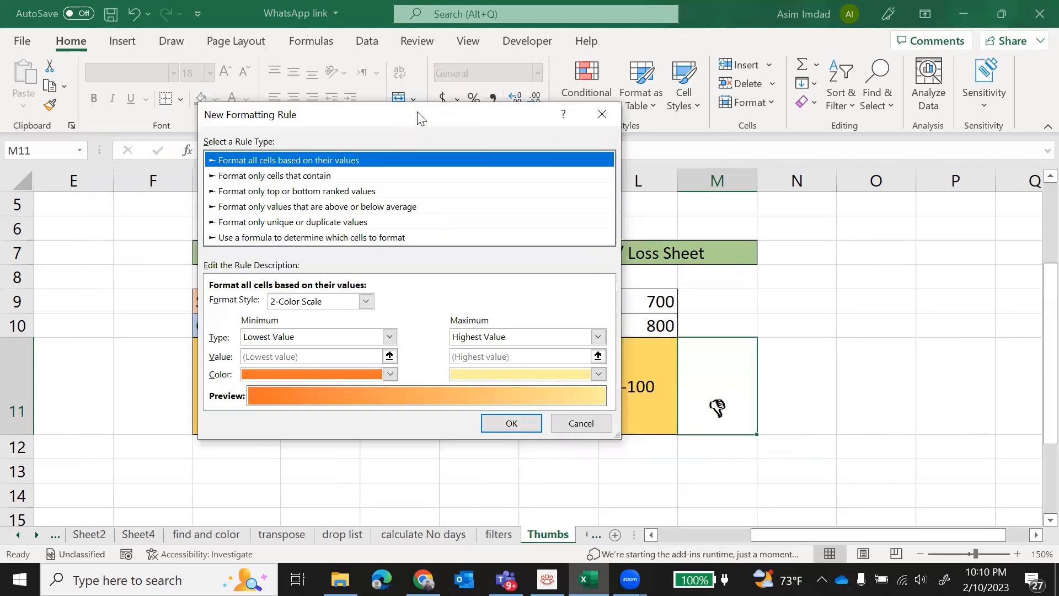
pyautogui.click(340, 238)
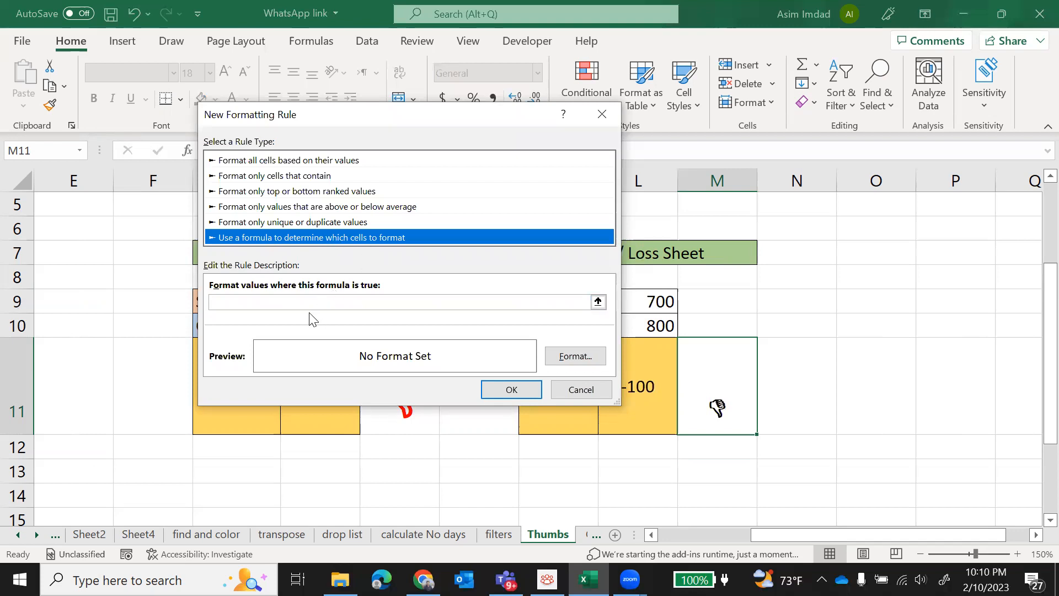
pyautogui.click(294, 300)
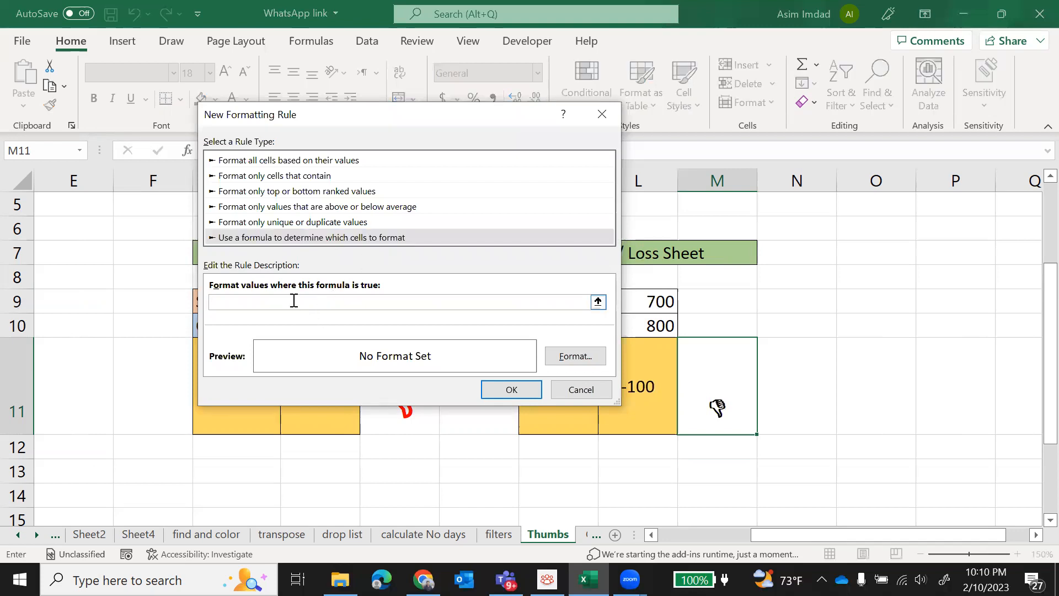
pyautogui.click(703, 392)
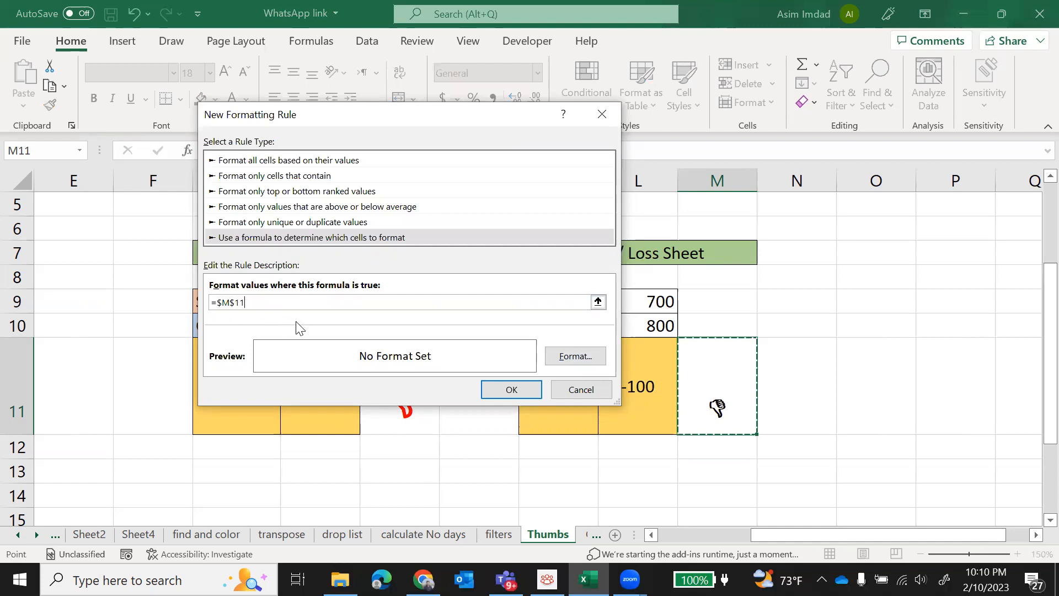
pyautogui.press('BackSpace')
pyautogui.press('BackSpace')
pyautogui.press('BackSpace')
pyautogui.press('BackSpace')
pyautogui.press('BackSpace')
pyautogui.press('BackSpace')
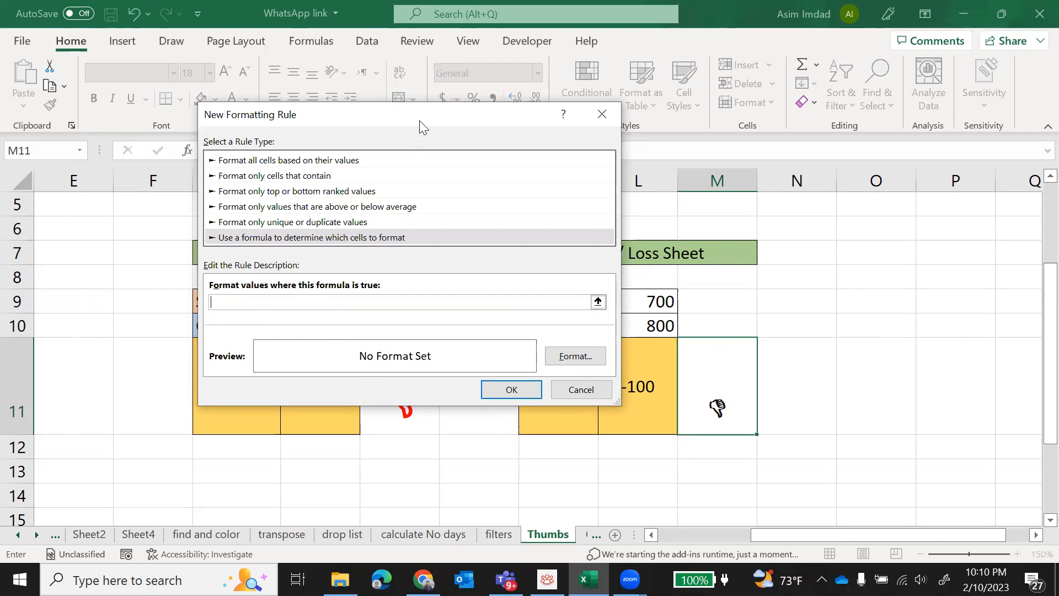
# Set the rule's formula to =$L$9>$L10 and open the rule's format settings
pyautogui.moveTo(411, 121); pyautogui.dragTo(296, 162)
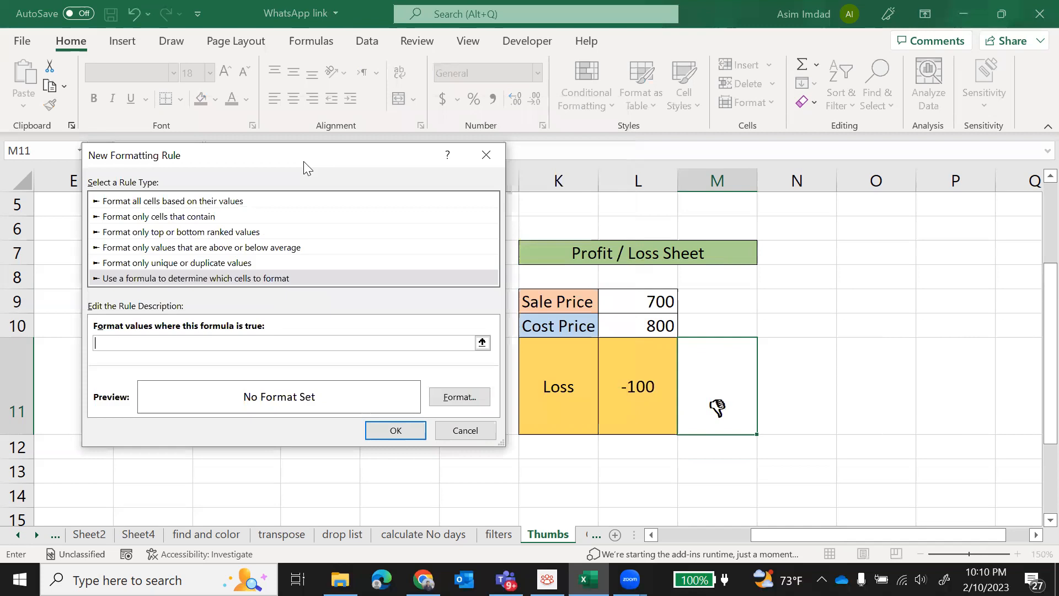
pyautogui.click(657, 302)
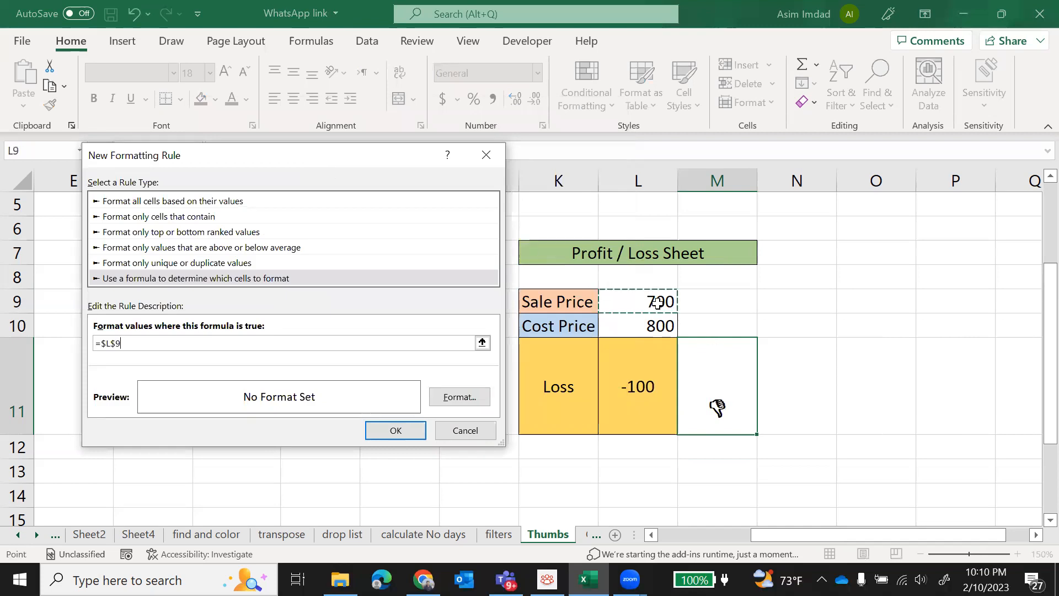
pyautogui.write('>')
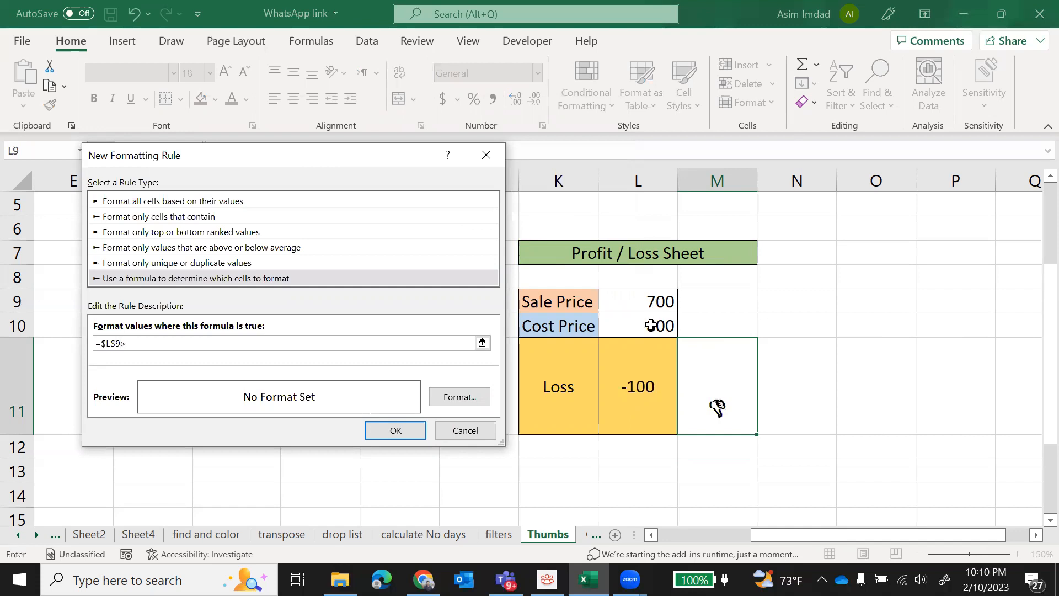
pyautogui.click(652, 326)
pyautogui.press('F4')
pyautogui.press('F4')
pyautogui.click(455, 398)
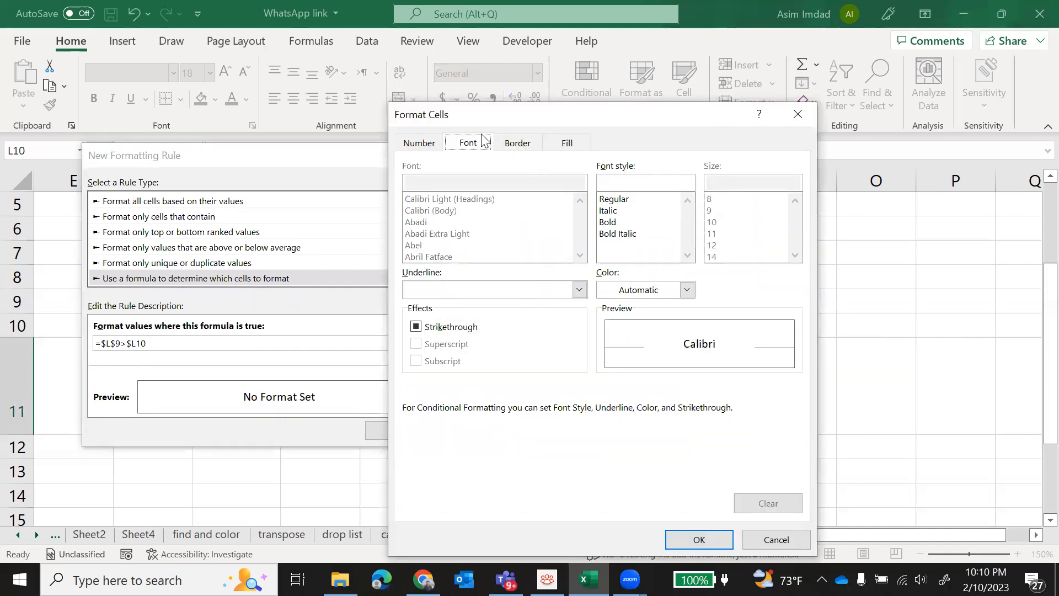
# Set the rule's format to bold green font and apply the rule to M11
pyautogui.click(611, 222)
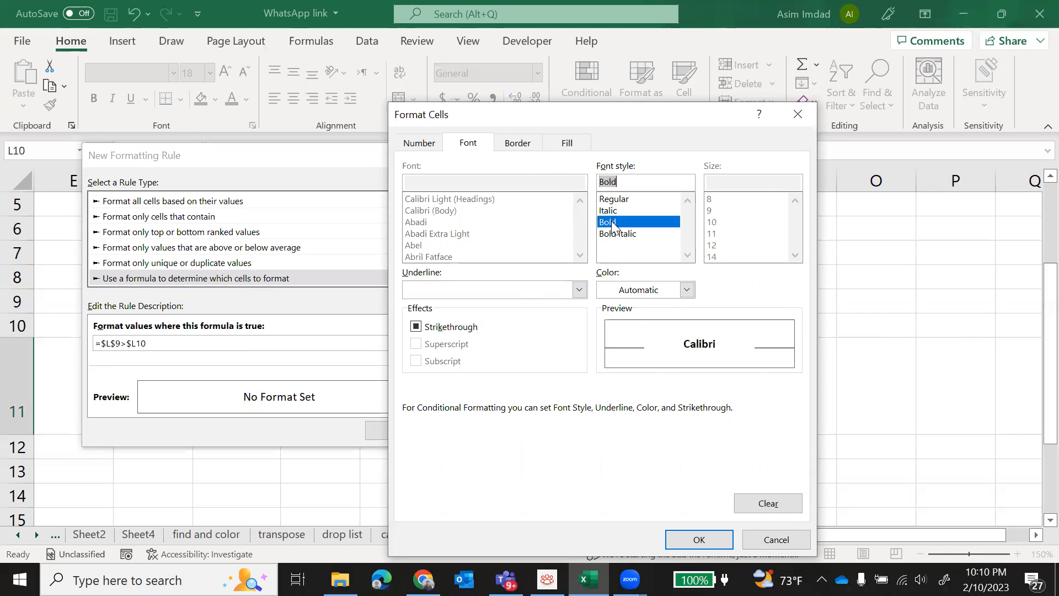
pyautogui.click(685, 291)
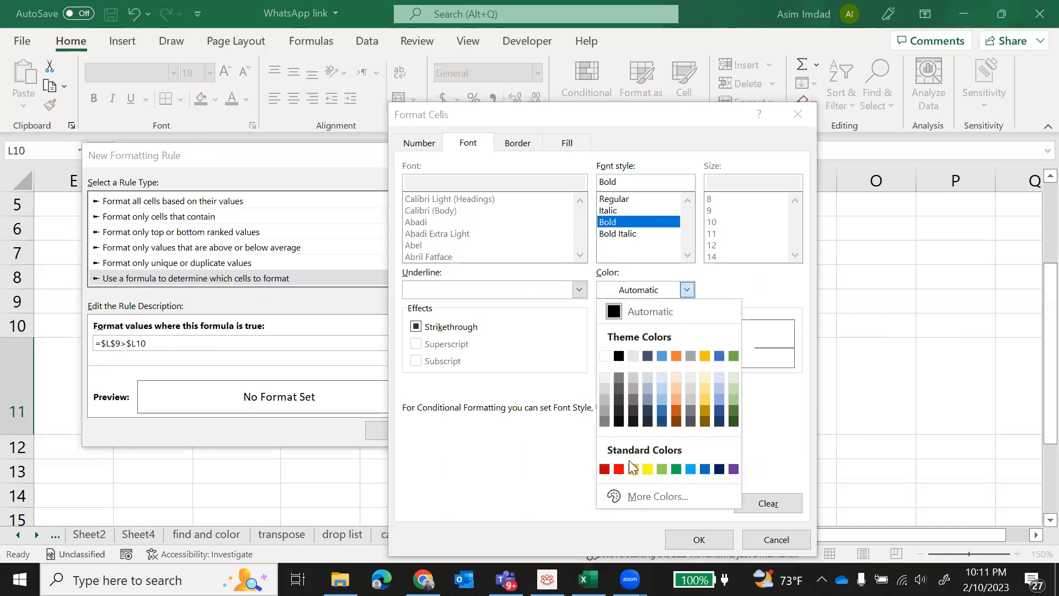
pyautogui.click(673, 468)
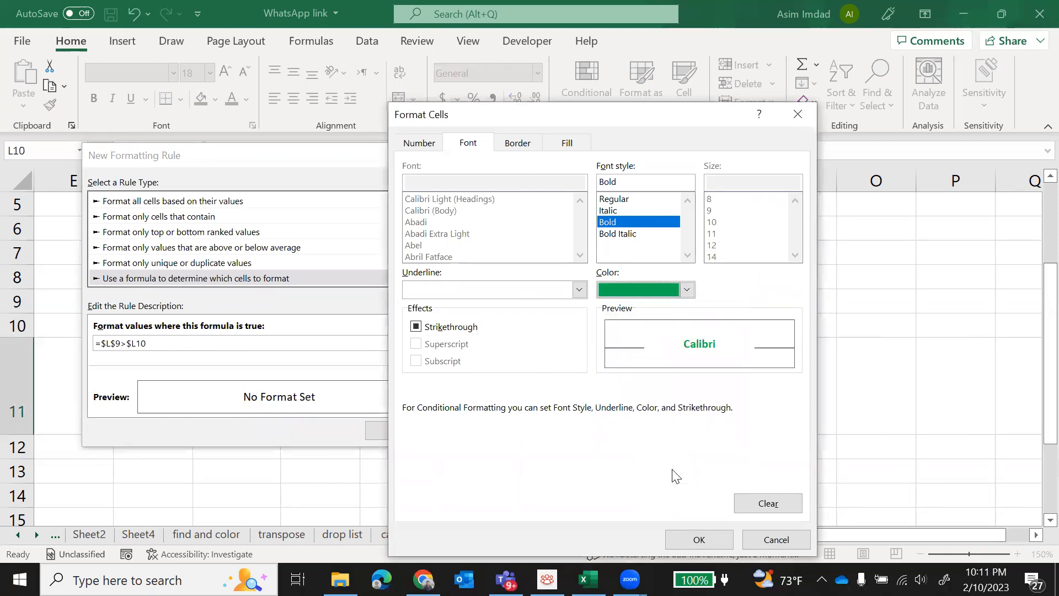
pyautogui.click(709, 543)
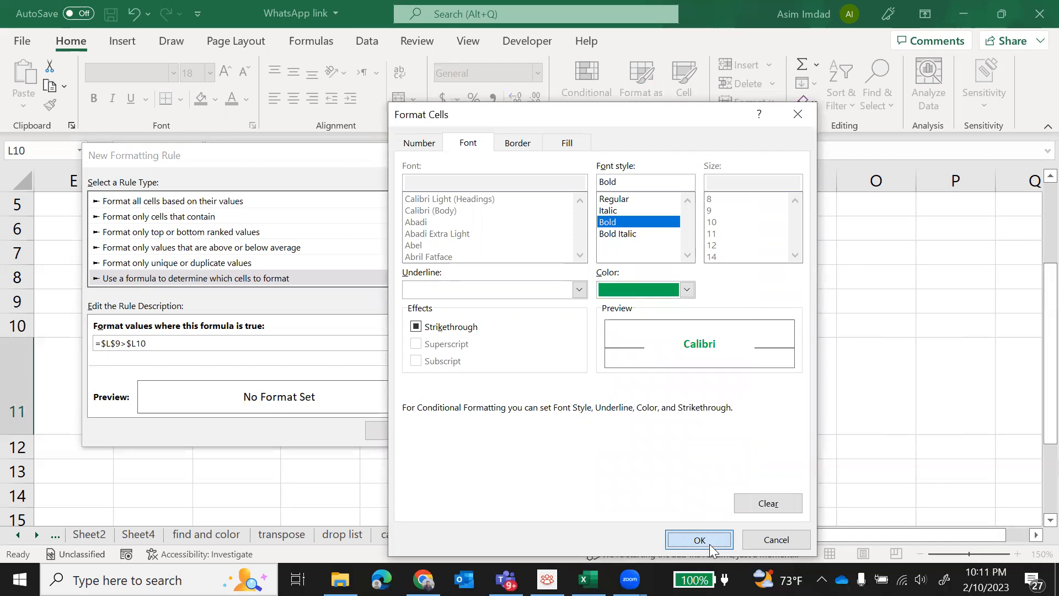
pyautogui.click(392, 434)
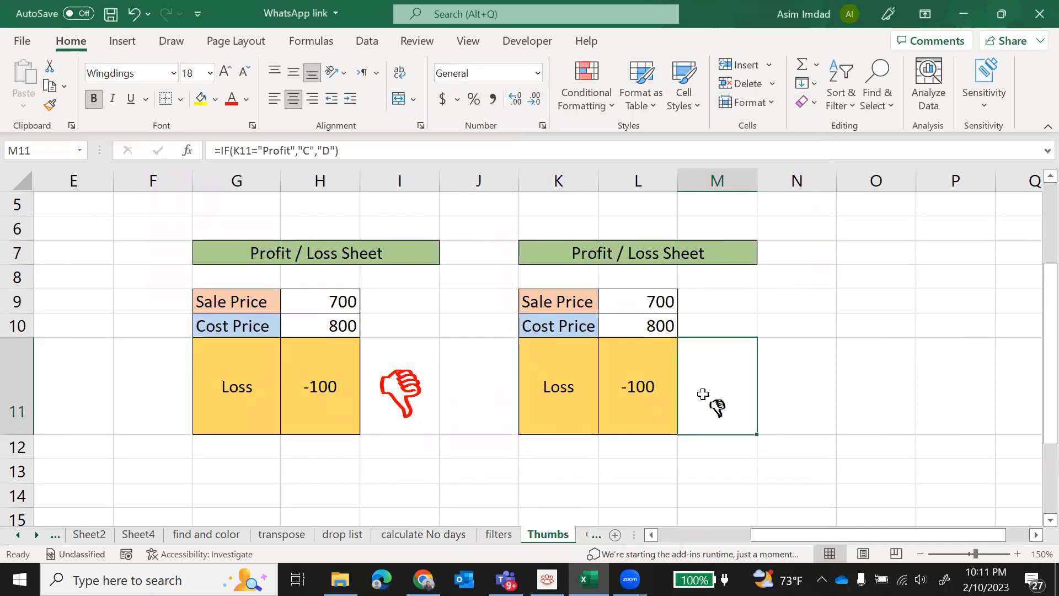
# Set the second table's Sale Price in L9 to 900 to test the green thumb rule
pyautogui.click(648, 301)
pyautogui.write('900')
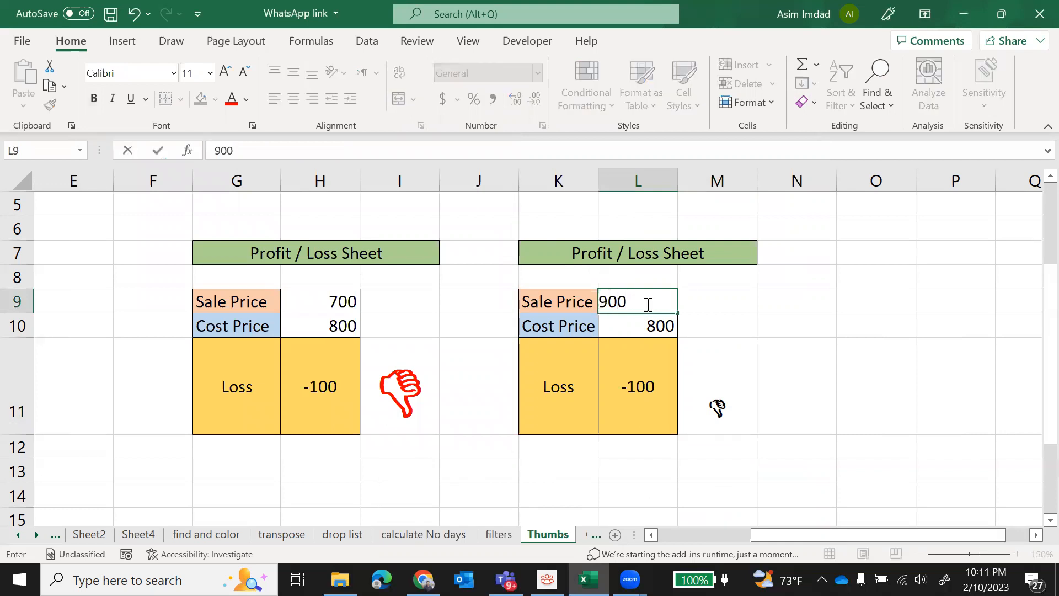
pyautogui.press('Return')
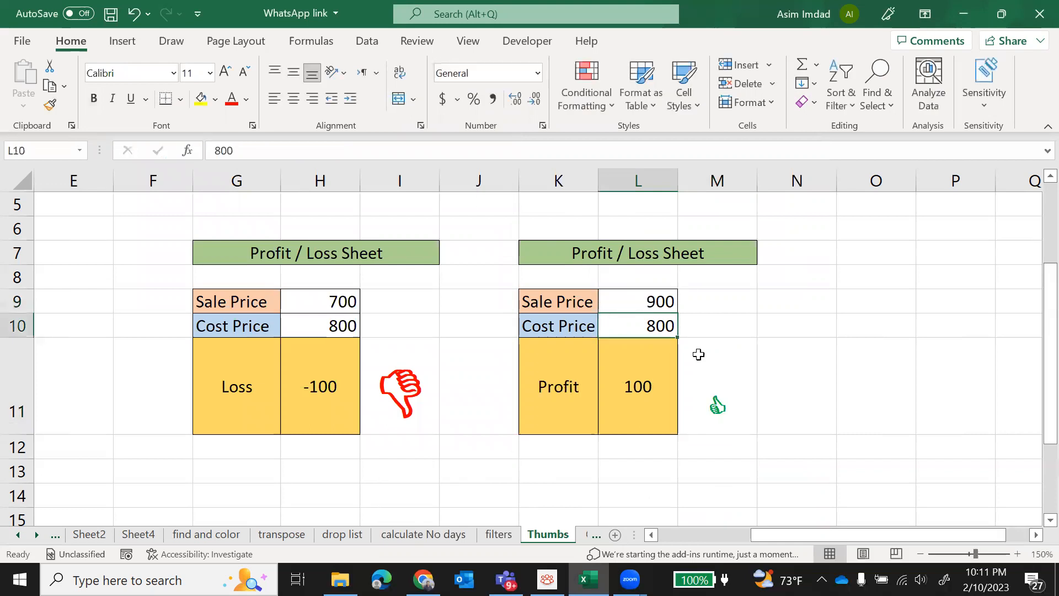
pyautogui.click(722, 404)
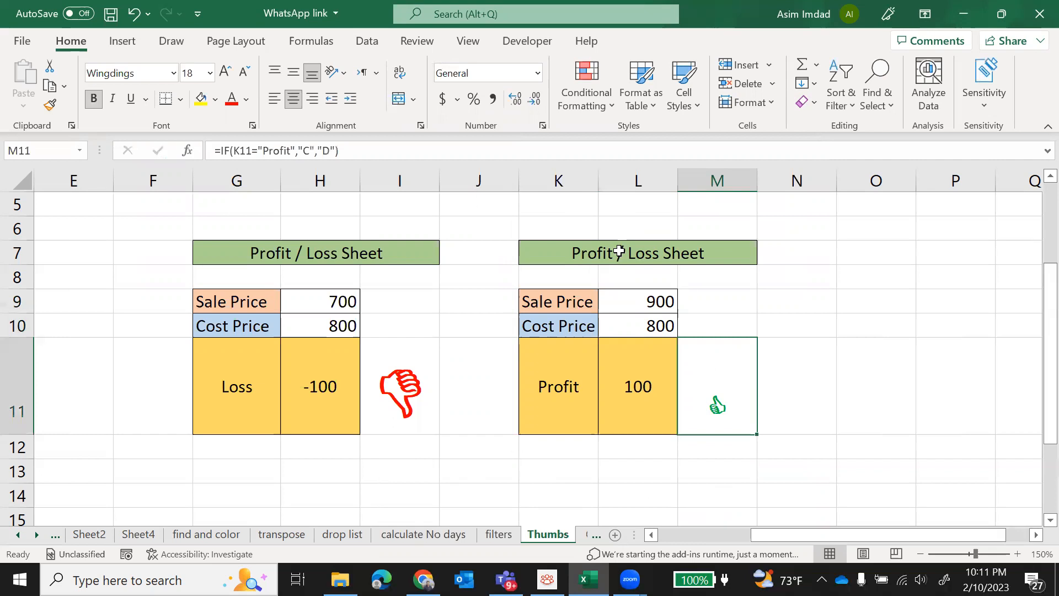
pyautogui.click(599, 111)
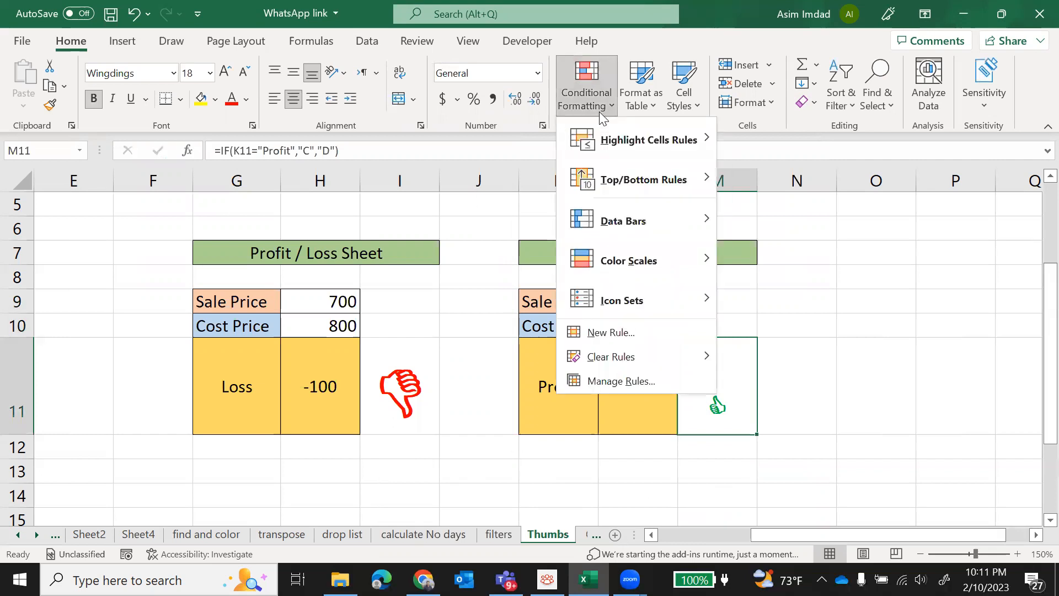
pyautogui.click(647, 333)
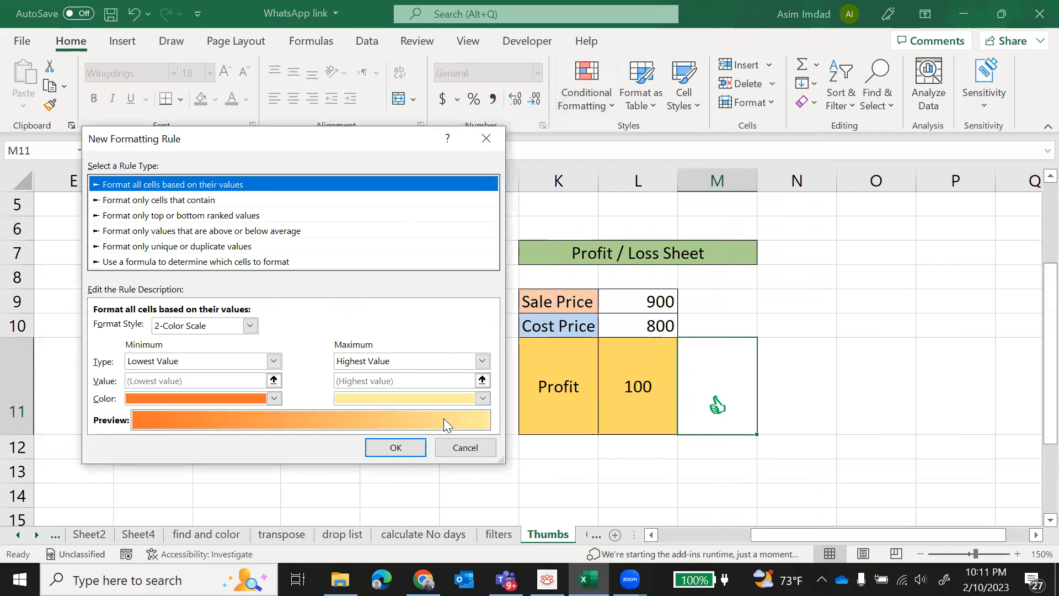
pyautogui.click(450, 446)
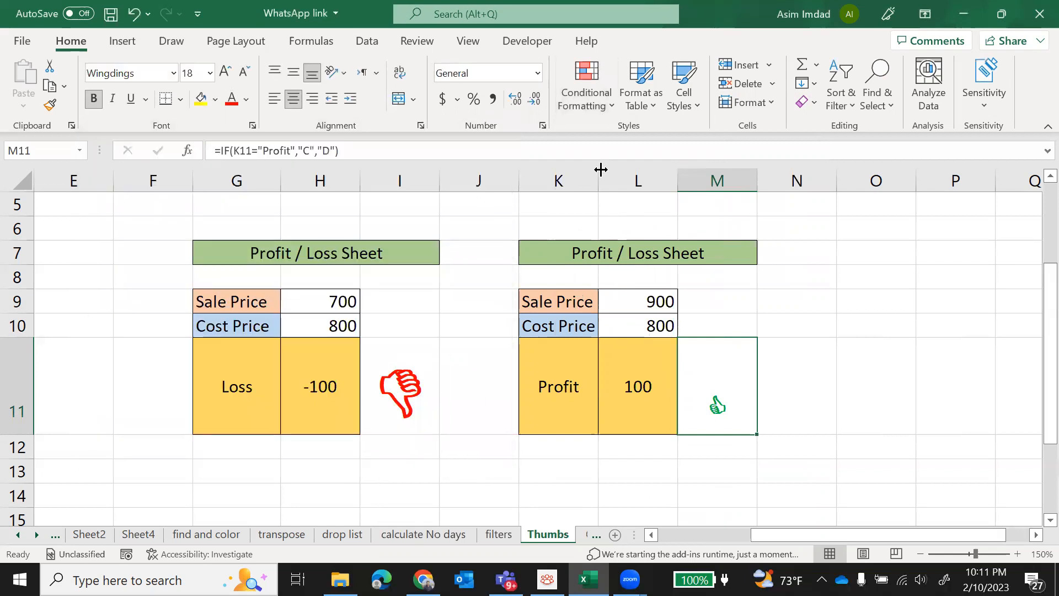
# Start a formula-based conditional formatting rule for M11 and set its formula to =$L$9<$L10
pyautogui.click(589, 105)
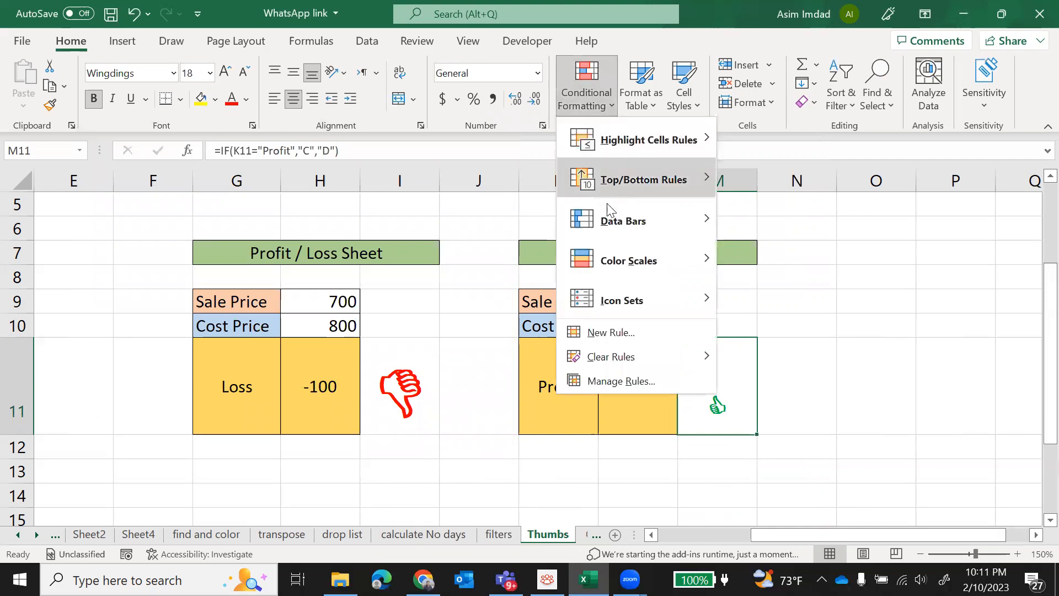
pyautogui.click(621, 333)
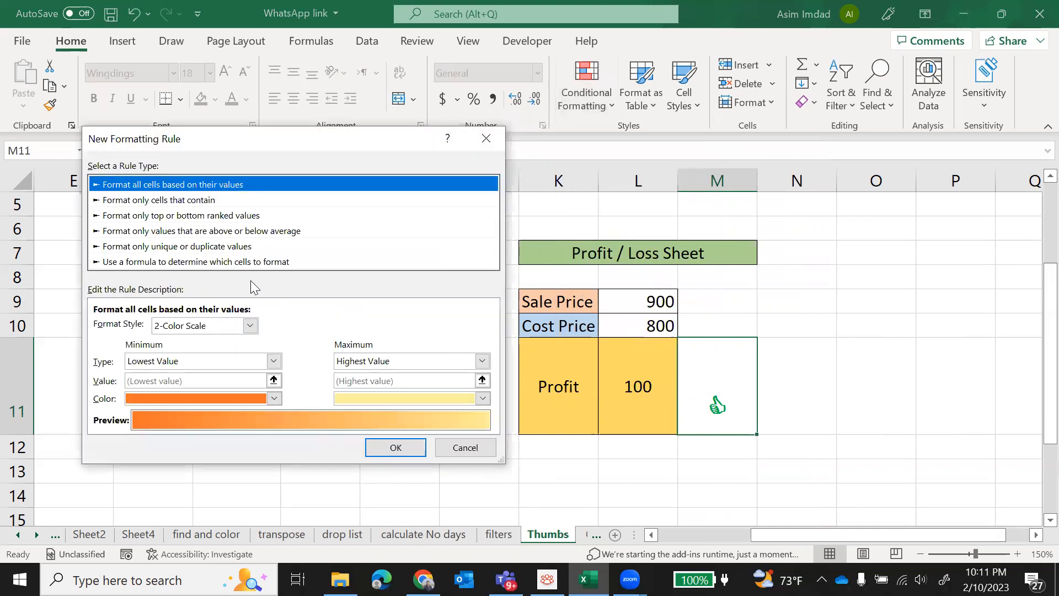
pyautogui.click(183, 263)
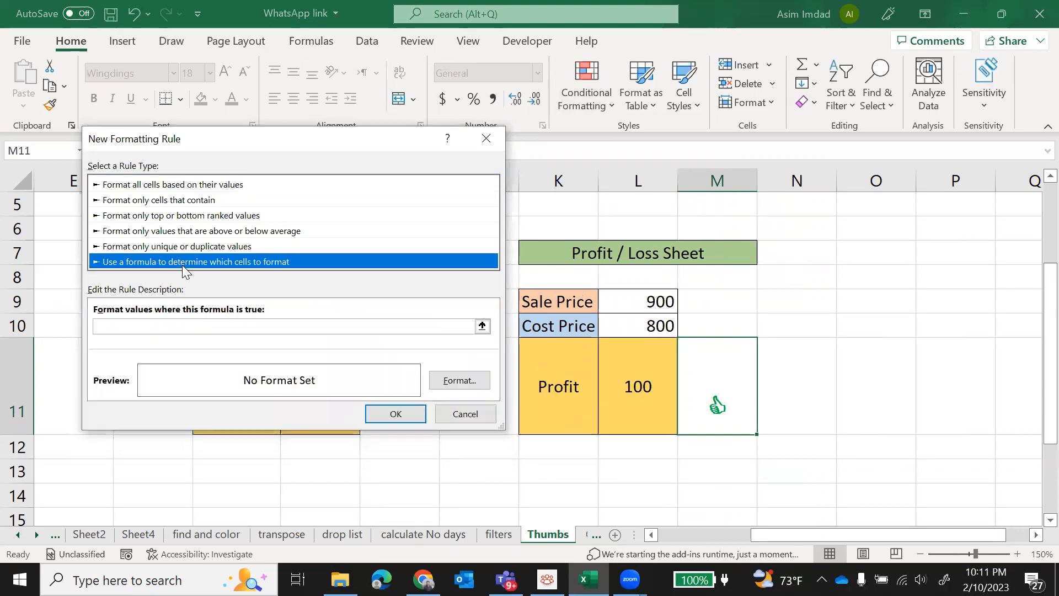
pyautogui.click(137, 328)
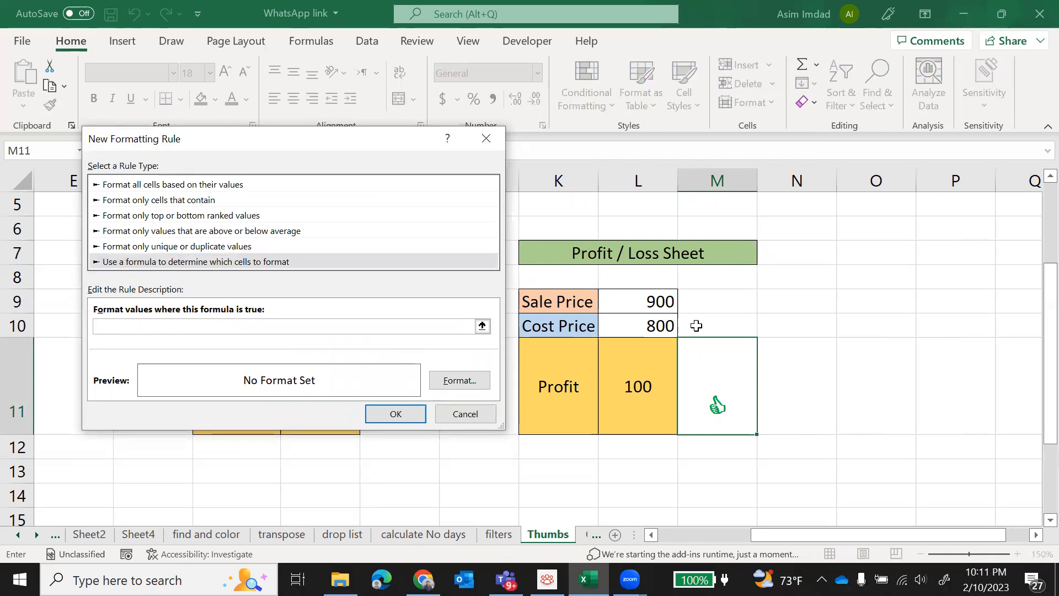
pyautogui.click(654, 308)
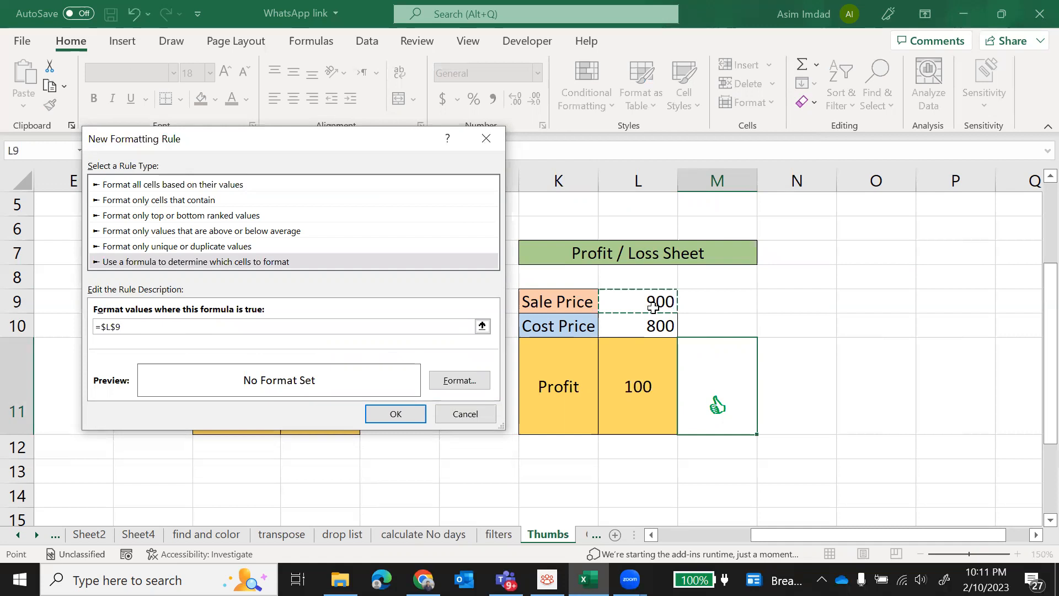
pyautogui.write('<')
pyautogui.click(659, 326)
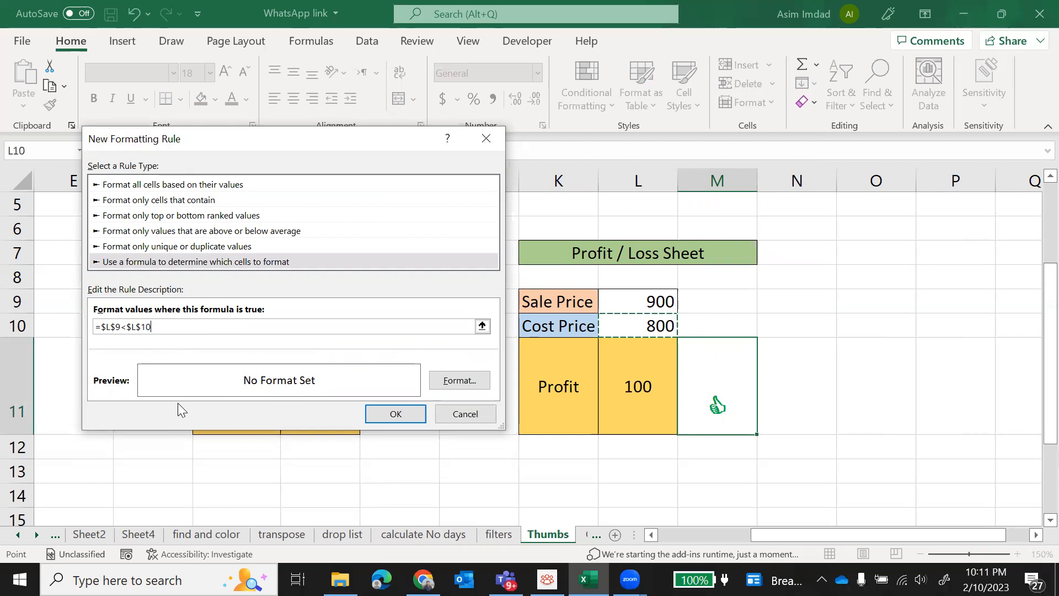
pyautogui.press('F4')
pyautogui.press('F4')
# Give the less-than rule a bold red font format and apply it to M11
pyautogui.click(448, 379)
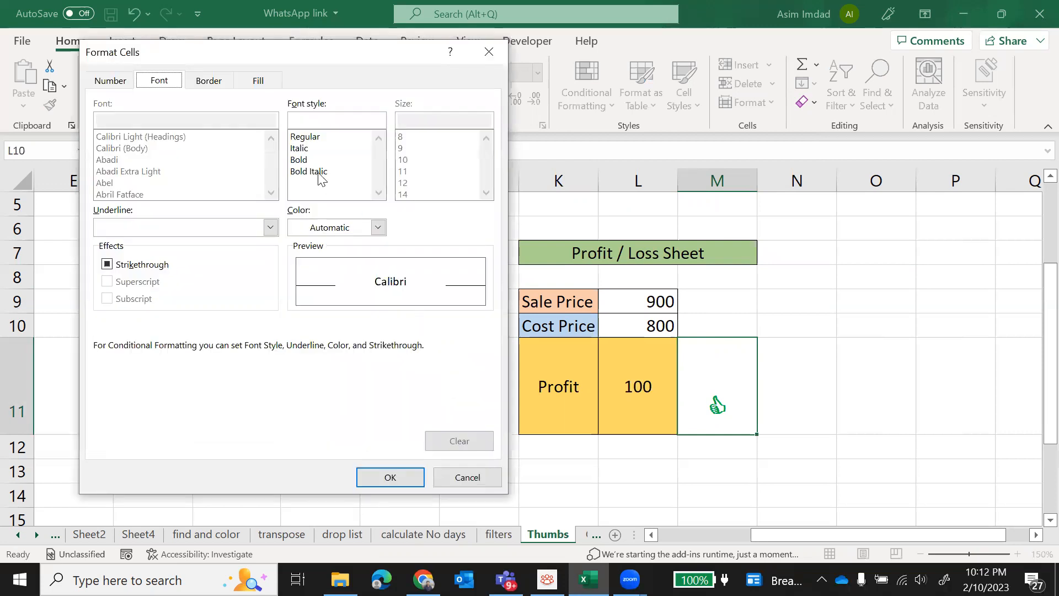
pyautogui.click(304, 160)
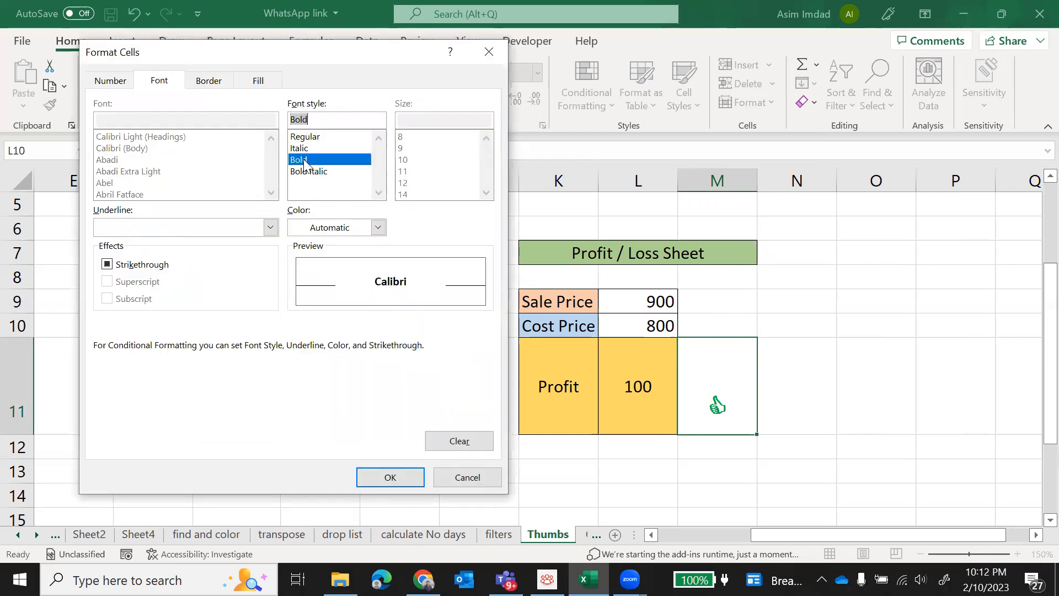
pyautogui.click(379, 228)
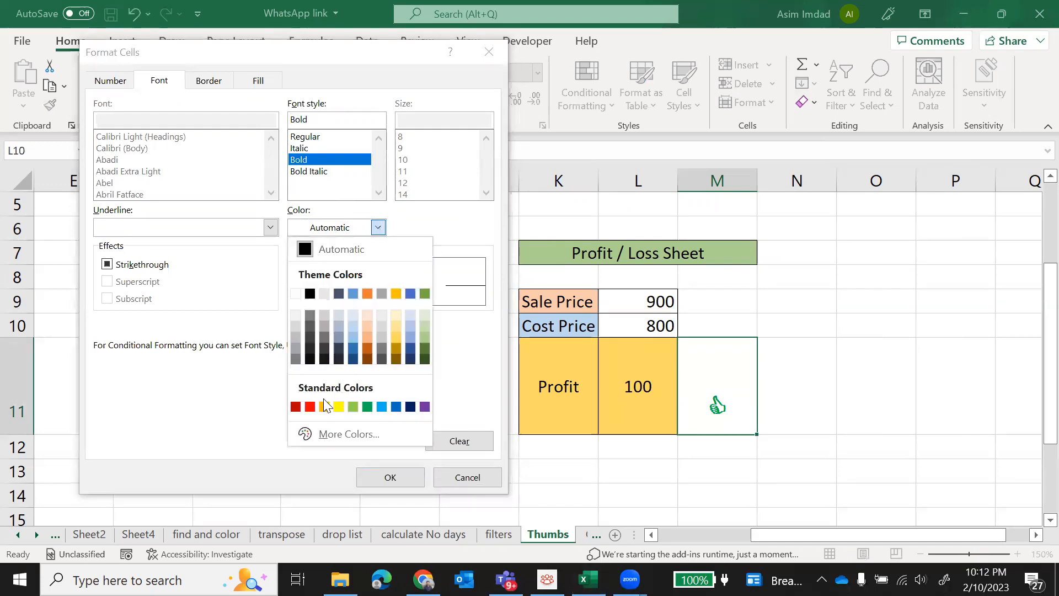
pyautogui.click(310, 406)
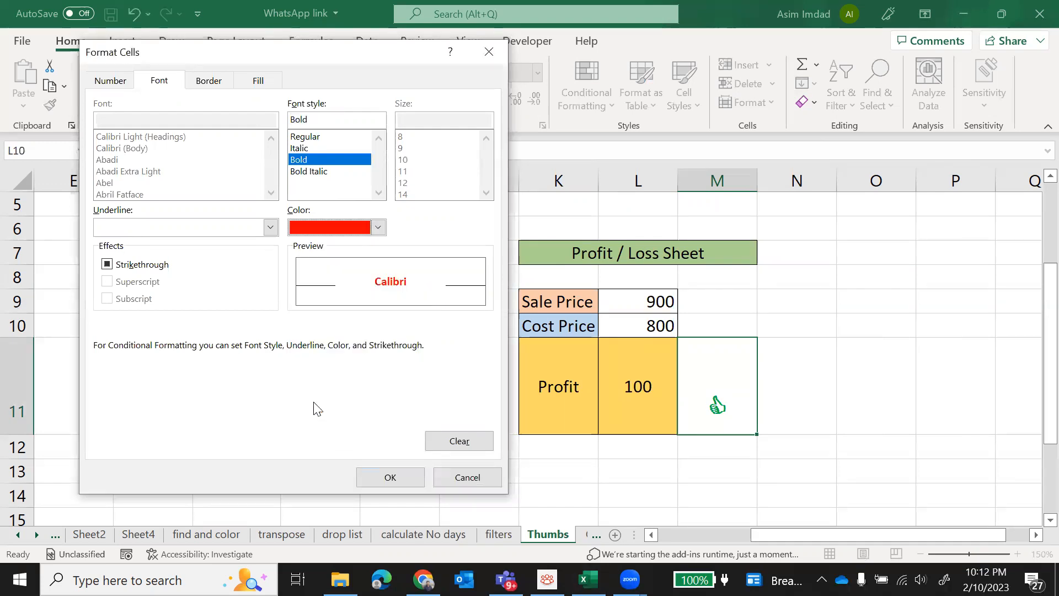
pyautogui.click(410, 481)
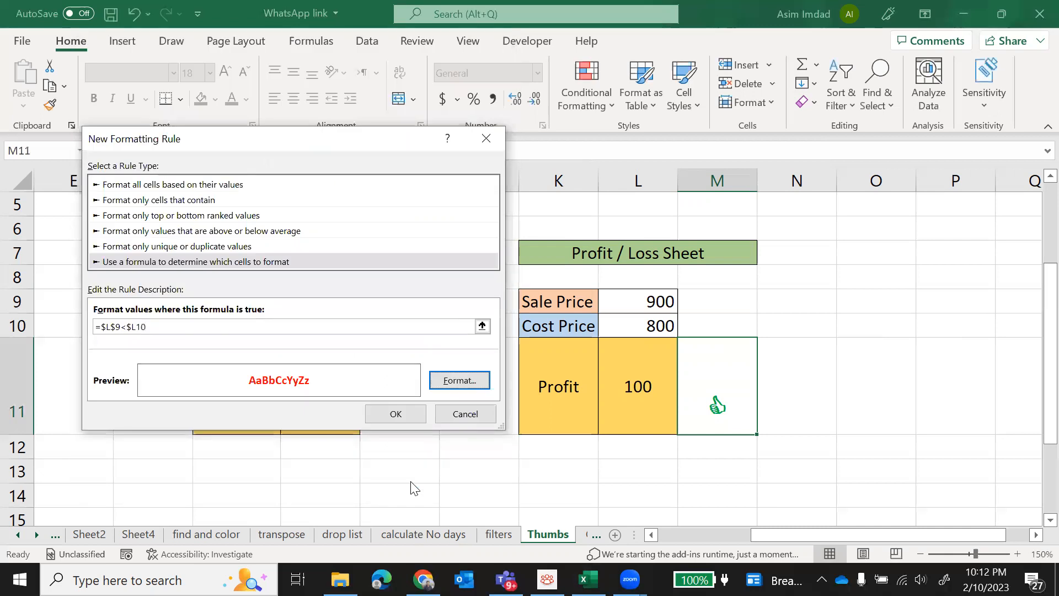
pyautogui.click(395, 415)
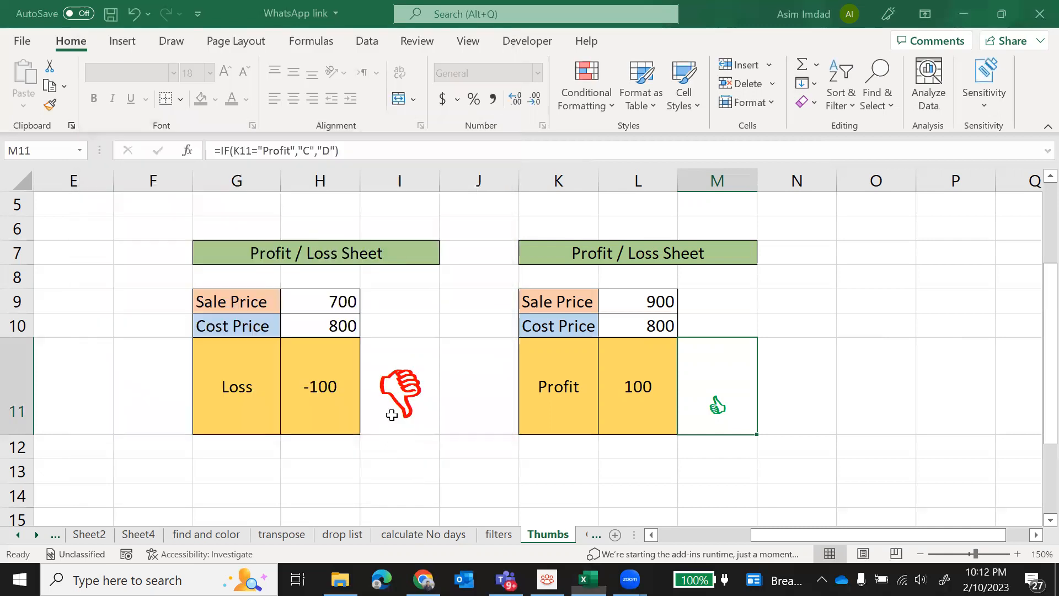
# Set the second table's Sale Price in L9 to 700 to test the red thumb rule
pyautogui.click(649, 307)
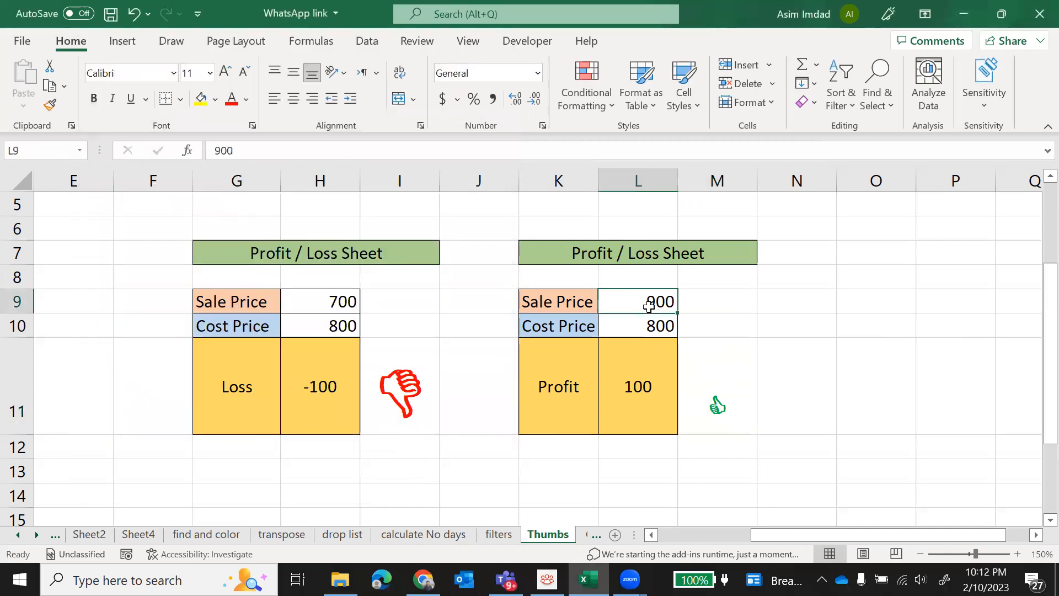
pyautogui.write('700')
pyautogui.press('Return')
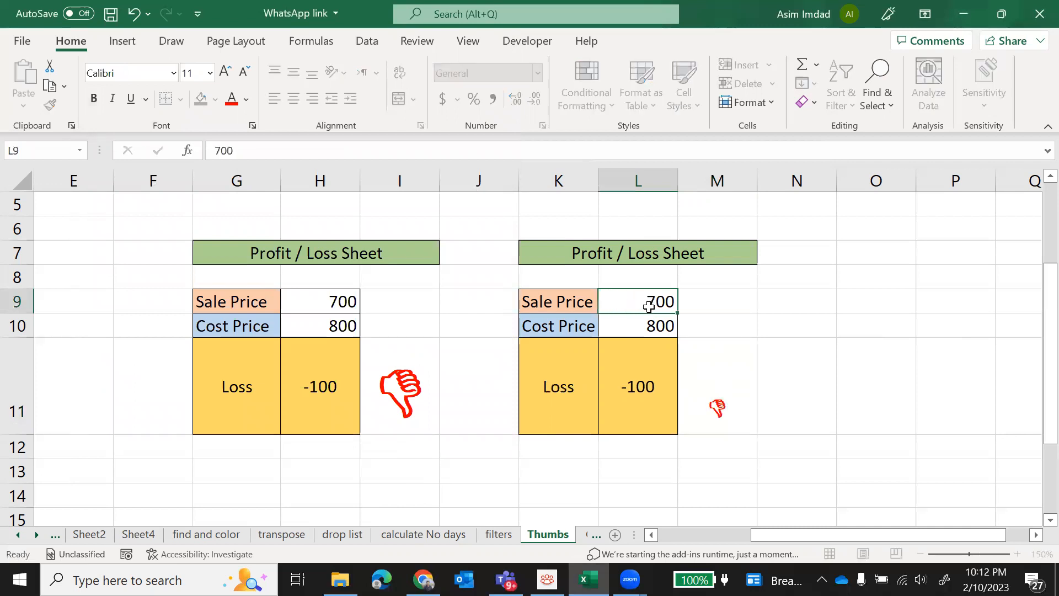
# Set the thumb symbol in M11 to font size 36 and align it vertically in the middle of the cell
pyautogui.click(726, 412)
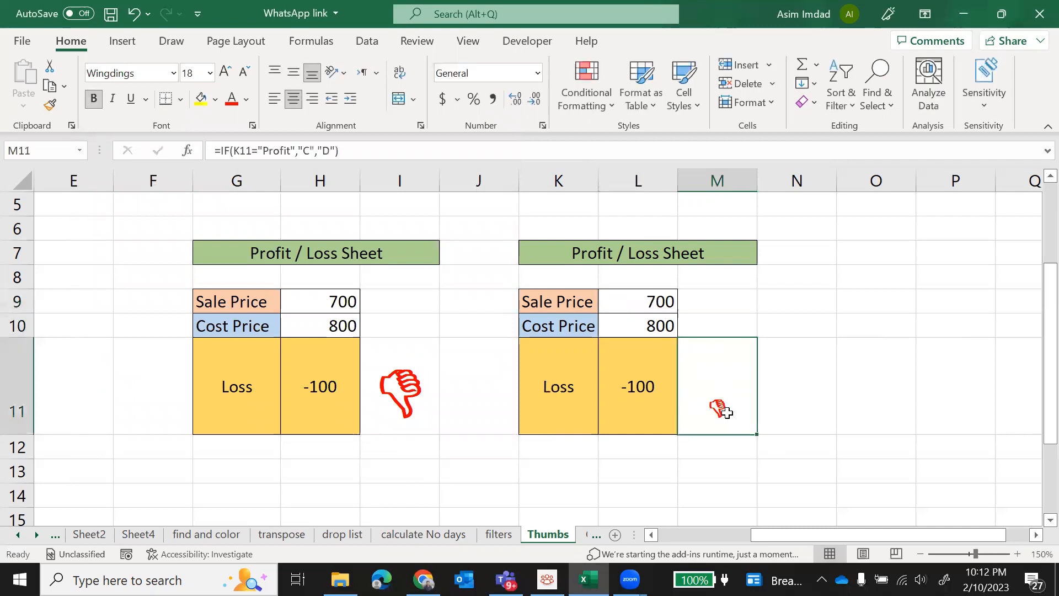
pyautogui.click(209, 75)
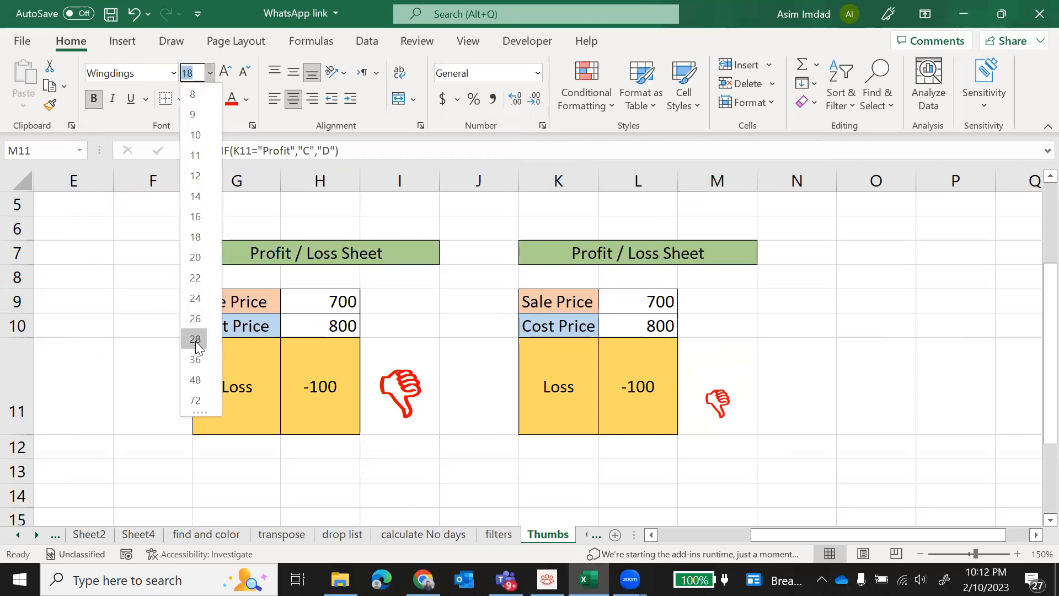
pyautogui.click(196, 359)
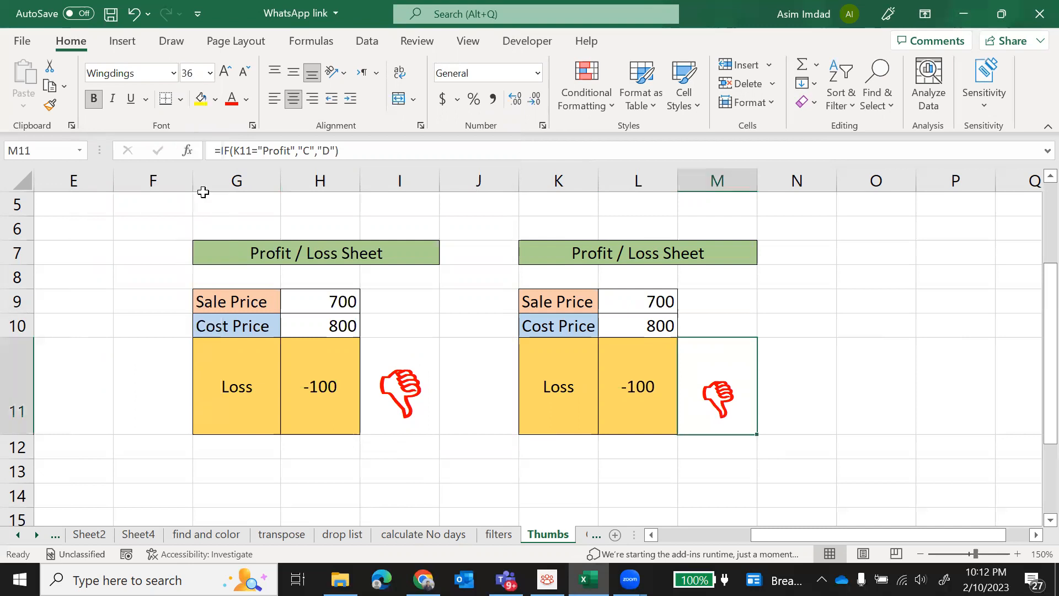
pyautogui.click(295, 73)
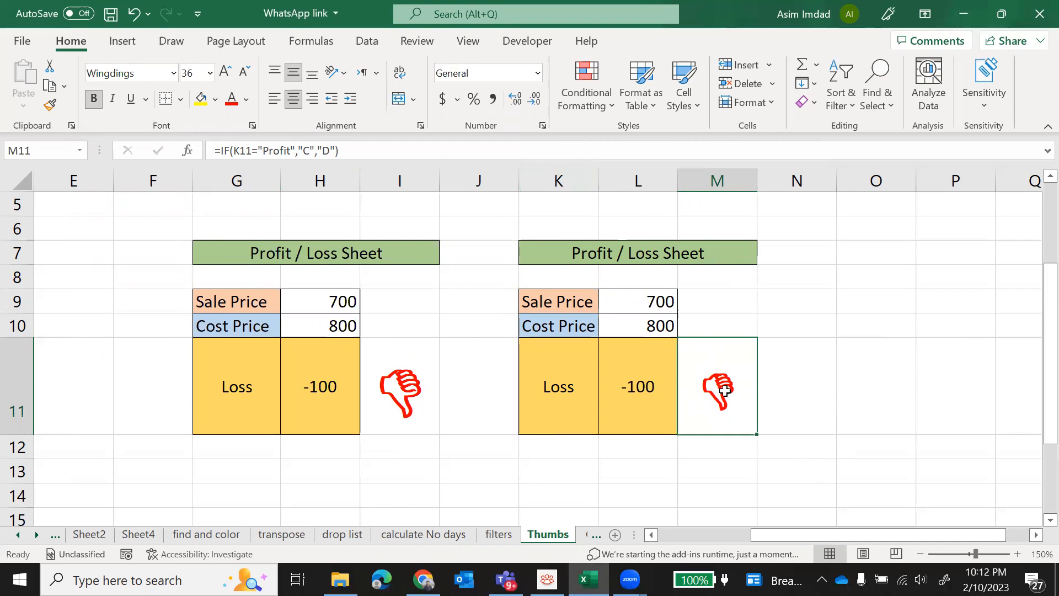
# Test both thumb symbols by setting the second table's Sale Price in L9 to 900 and back to 700
pyautogui.click(662, 304)
pyautogui.write('900')
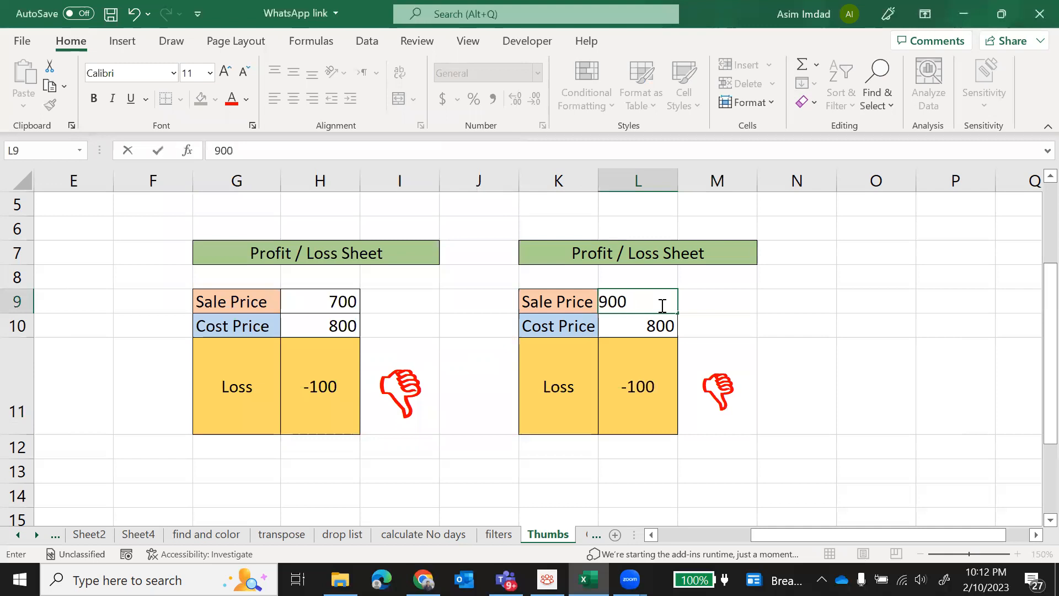
pyautogui.press('Return')
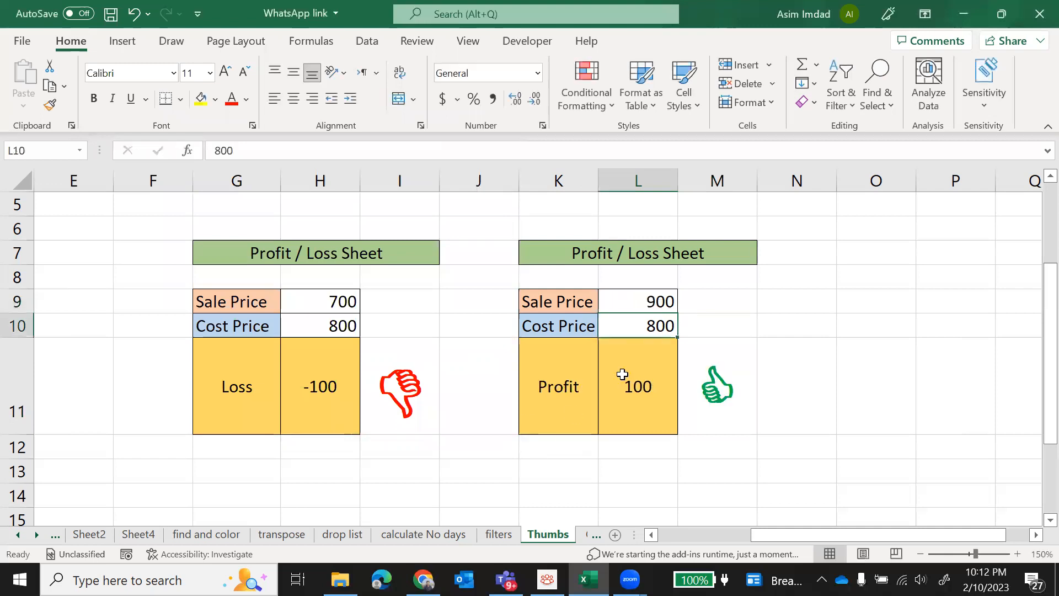
pyautogui.click(645, 307)
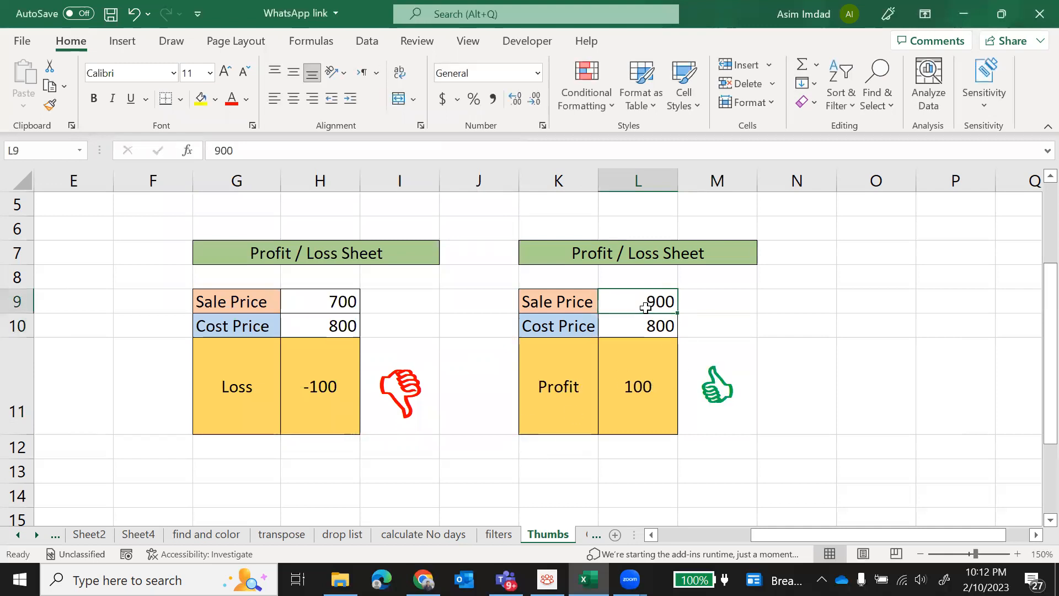
pyautogui.write('700')
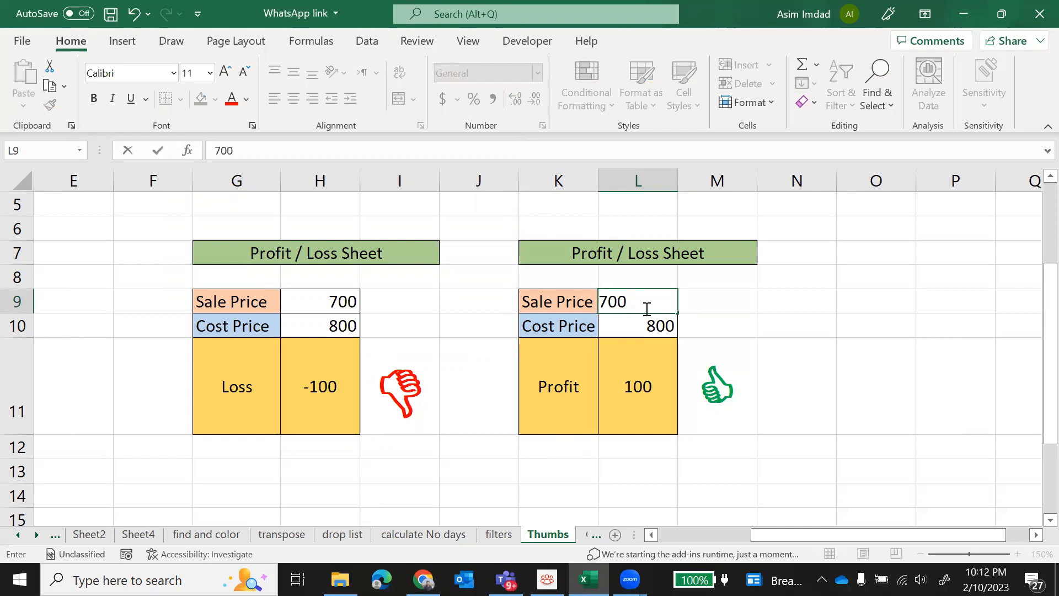
pyautogui.press('Return')
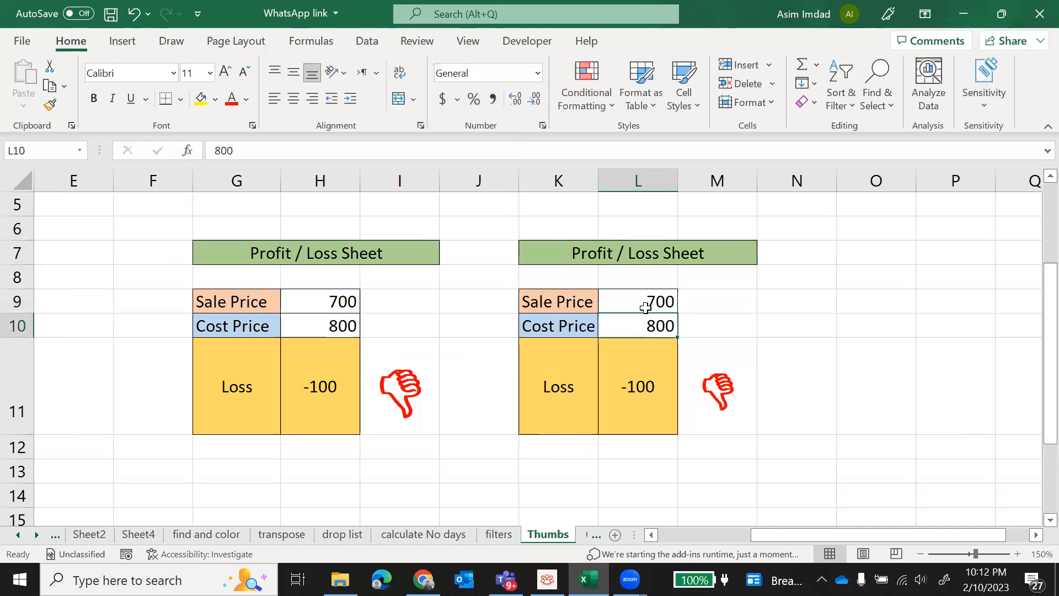